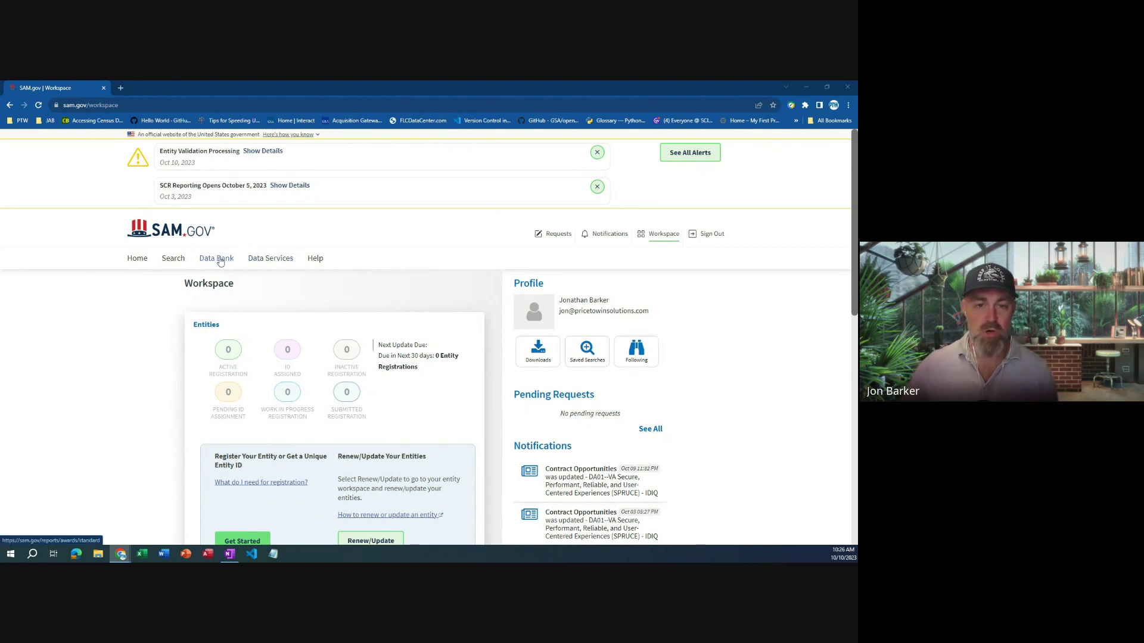
Open the site's search page and set the search domain to Contract Opportunities
click(174, 263)
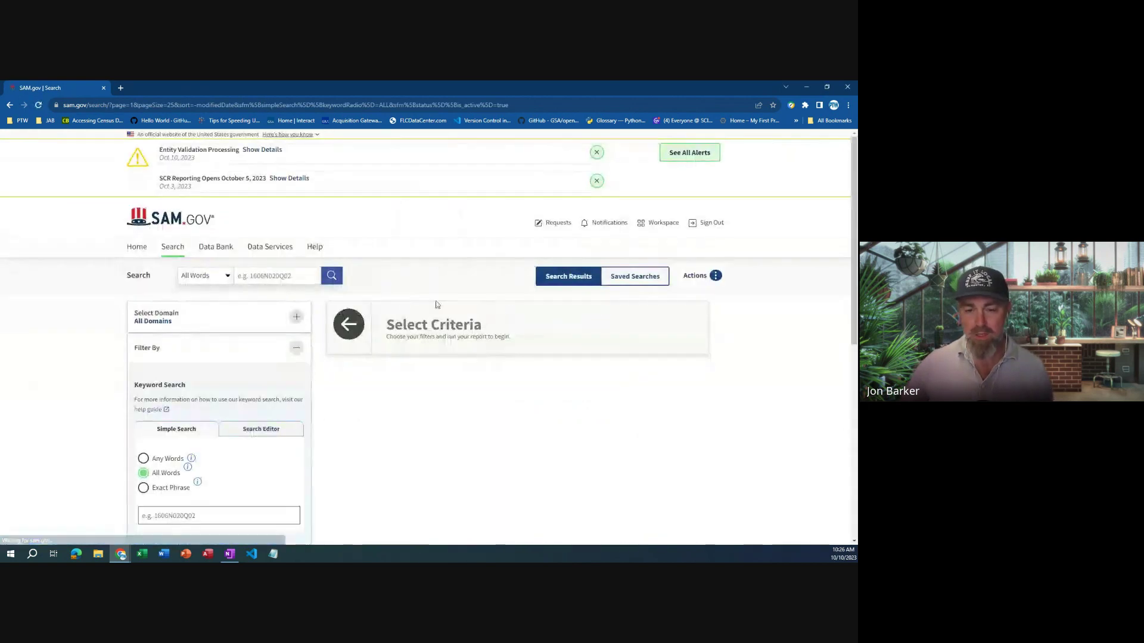
click(168, 326)
click(172, 364)
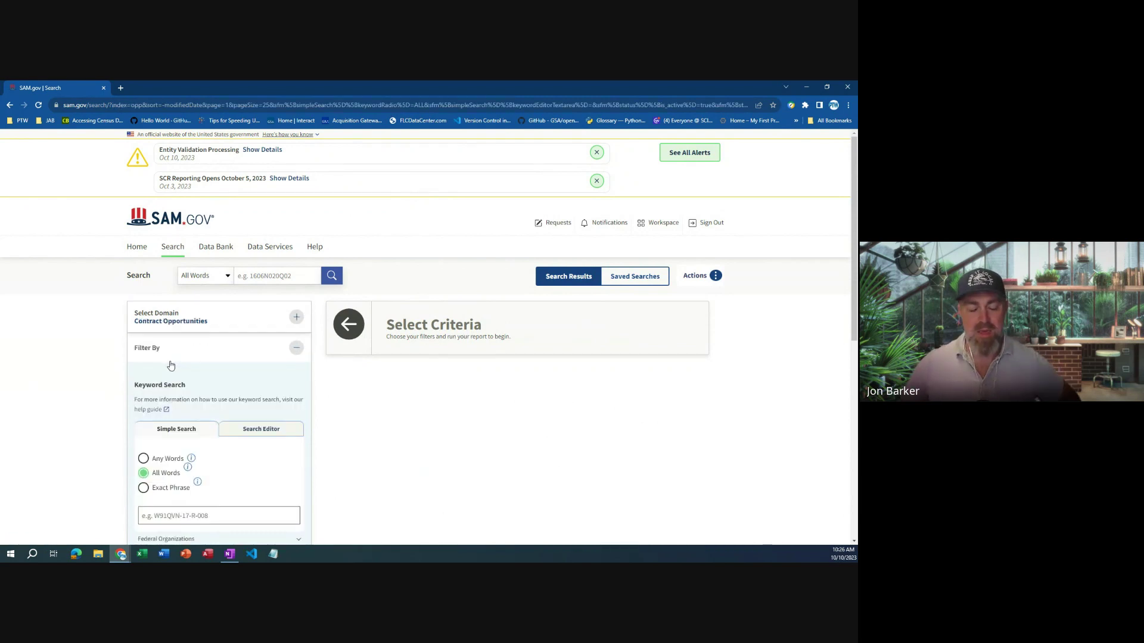
Examine the available search domains, the keyword search options and the filter categories for contract opportunities
scroll(170, 366, down, 2)
scroll(170, 365, down, 1)
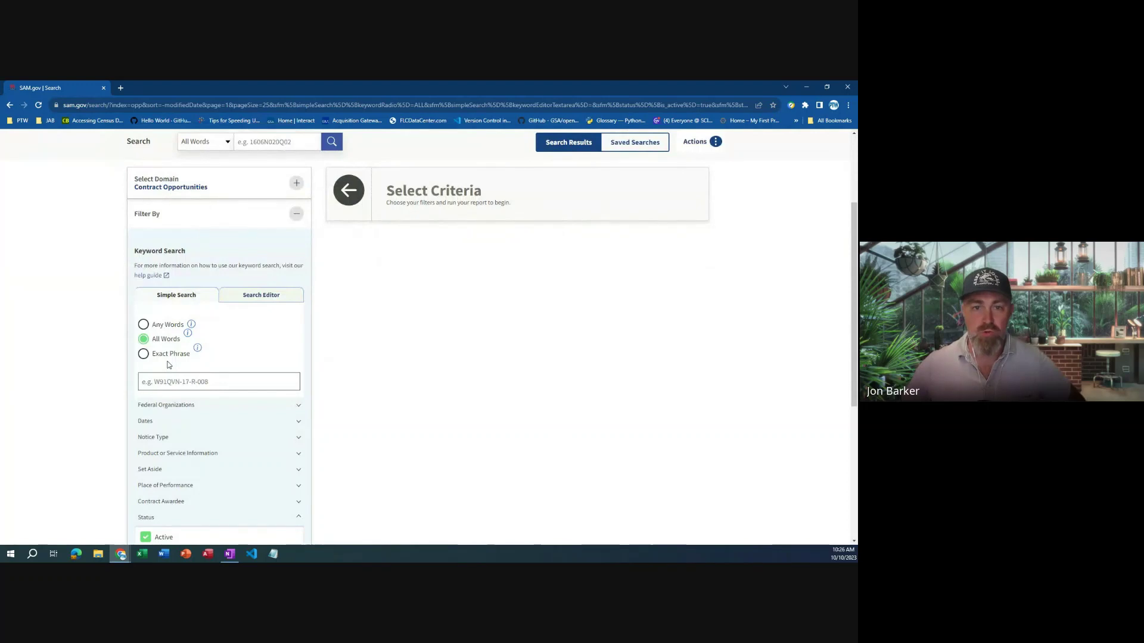
mouse_move(198, 348)
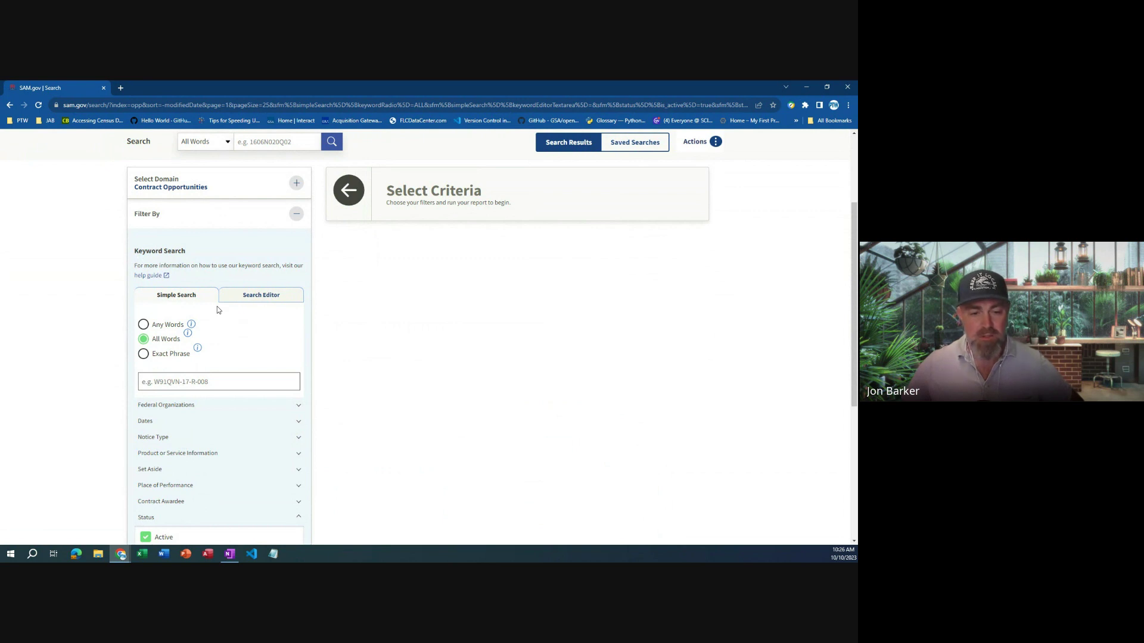
scroll(217, 306, up, 3)
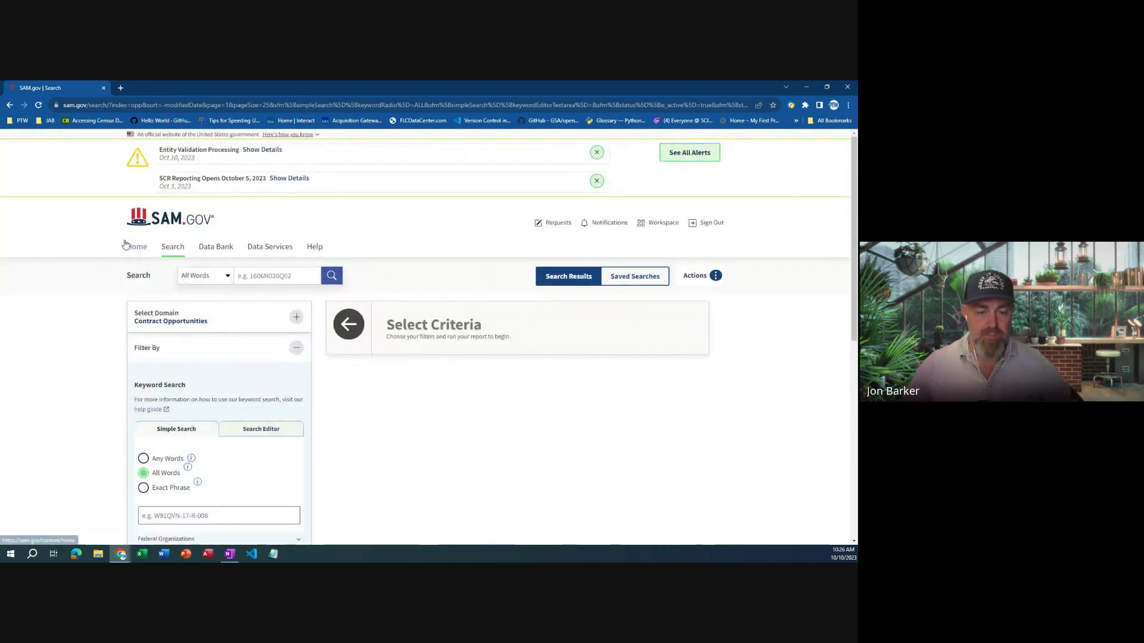
click(168, 322)
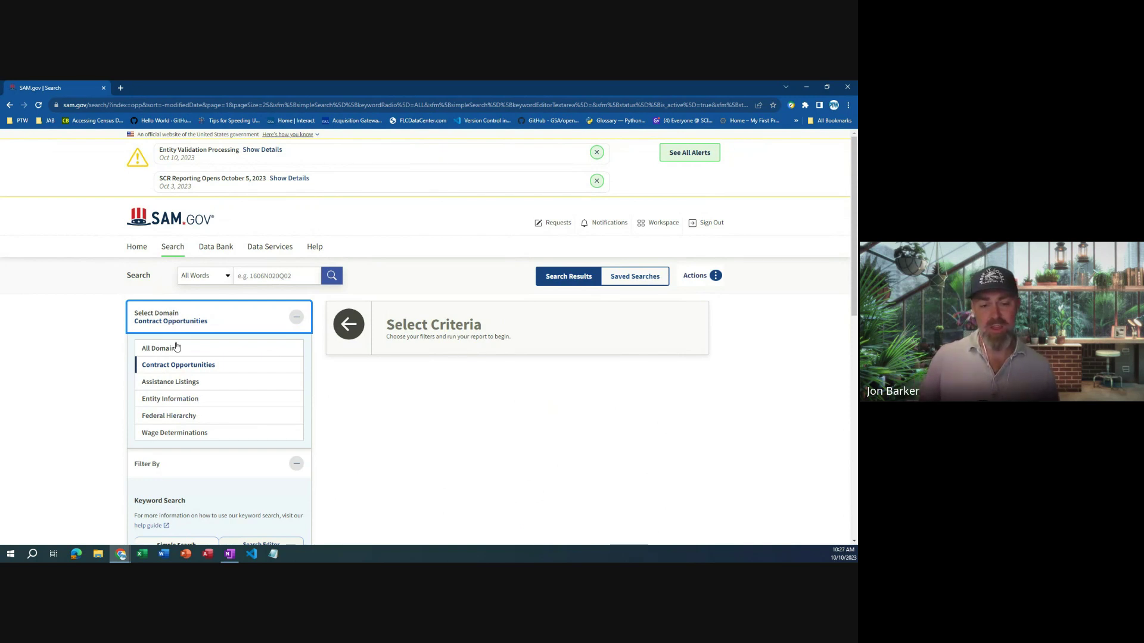
scroll(176, 381, down, 1)
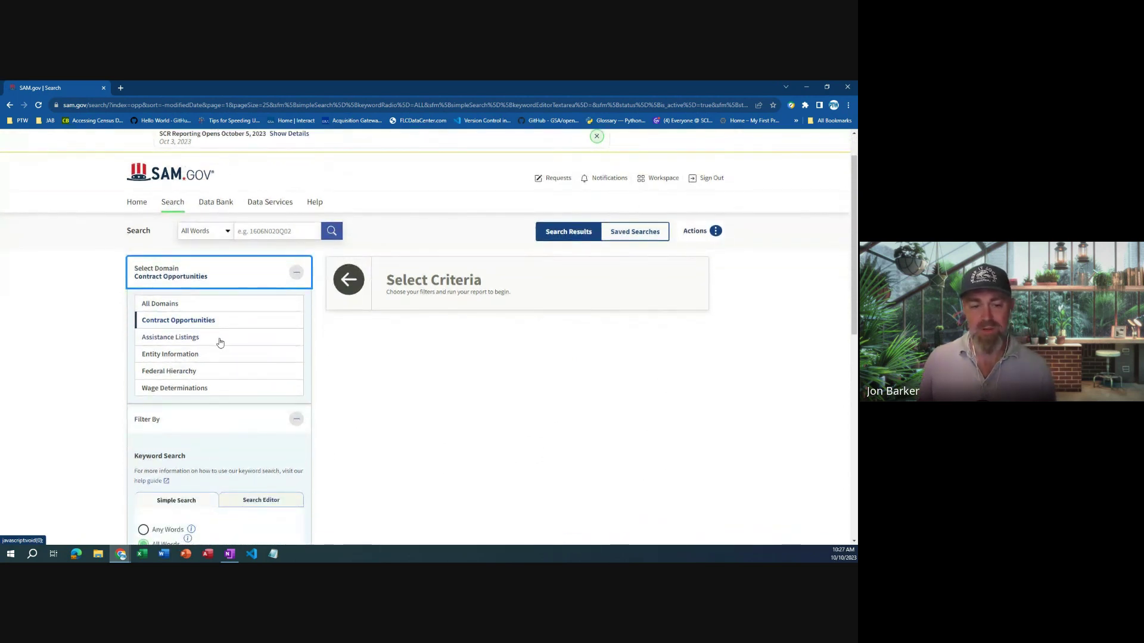
scroll(218, 343, down, 2)
scroll(219, 343, down, 1)
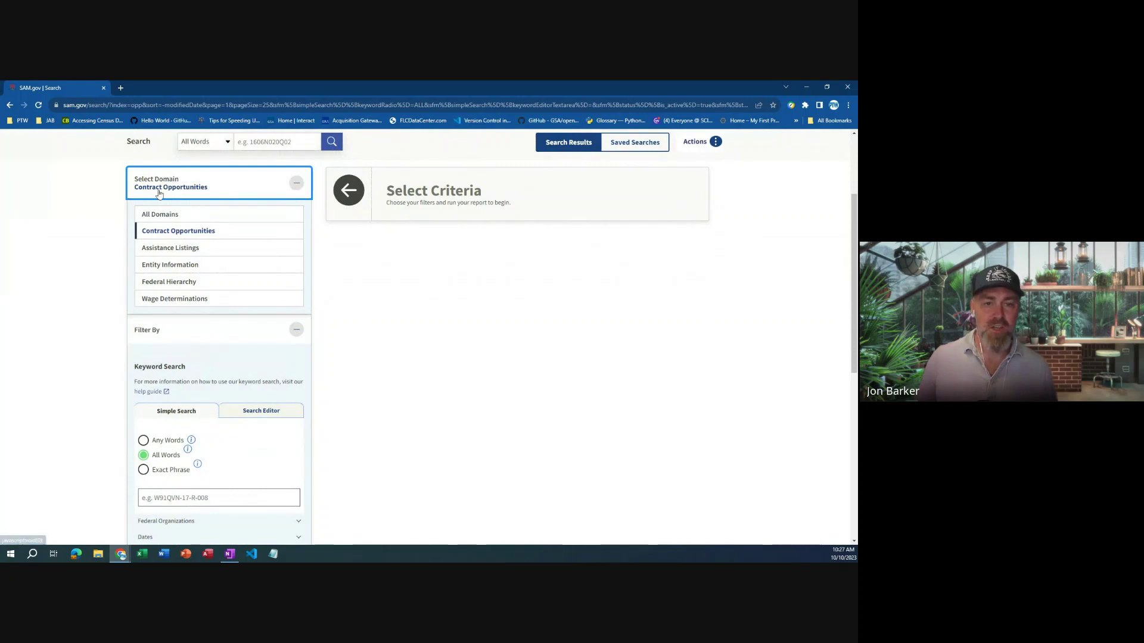
scroll(245, 327, down, 4)
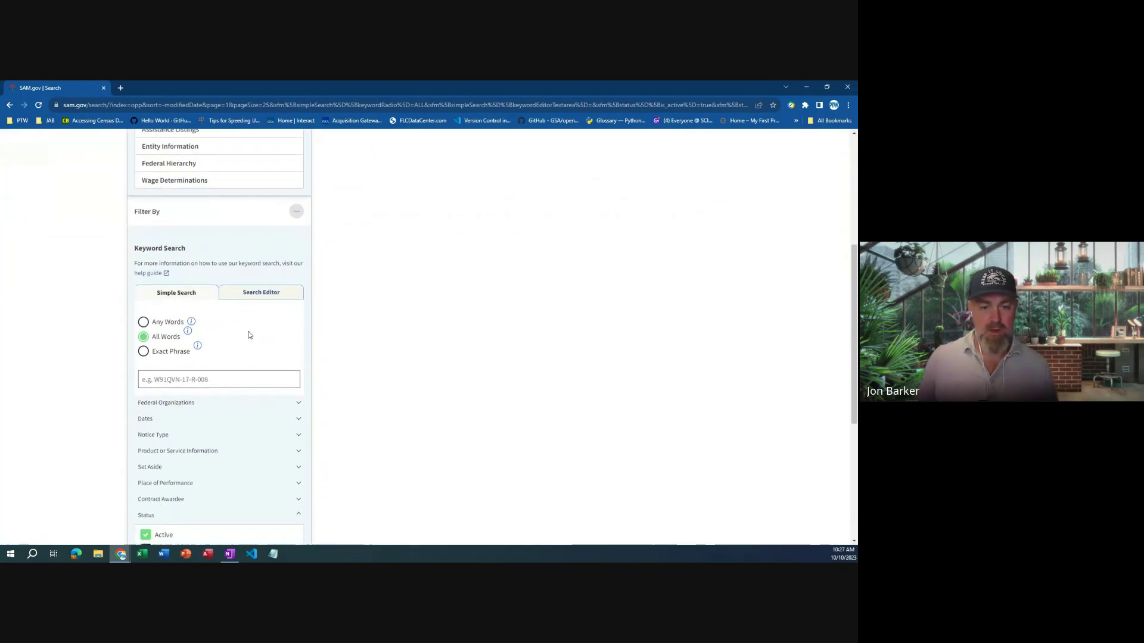
scroll(216, 270, down, 1)
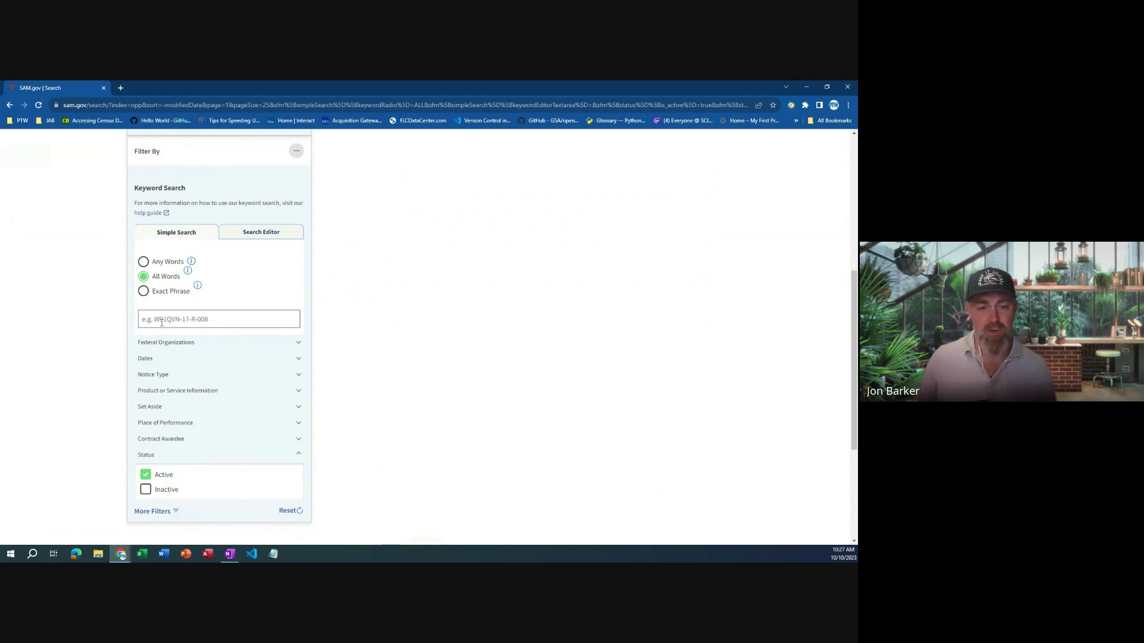
scroll(268, 304, down, 2)
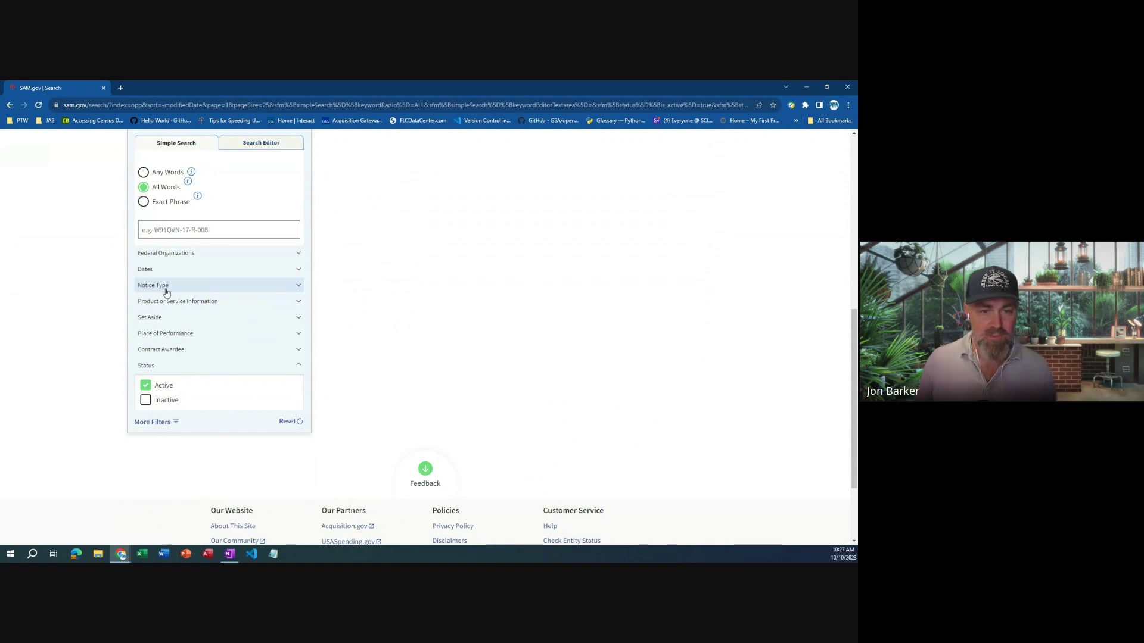
Filter by NAICS code 541611 - Administrative Management and General Management Consulting Services under the product or service information
click(206, 305)
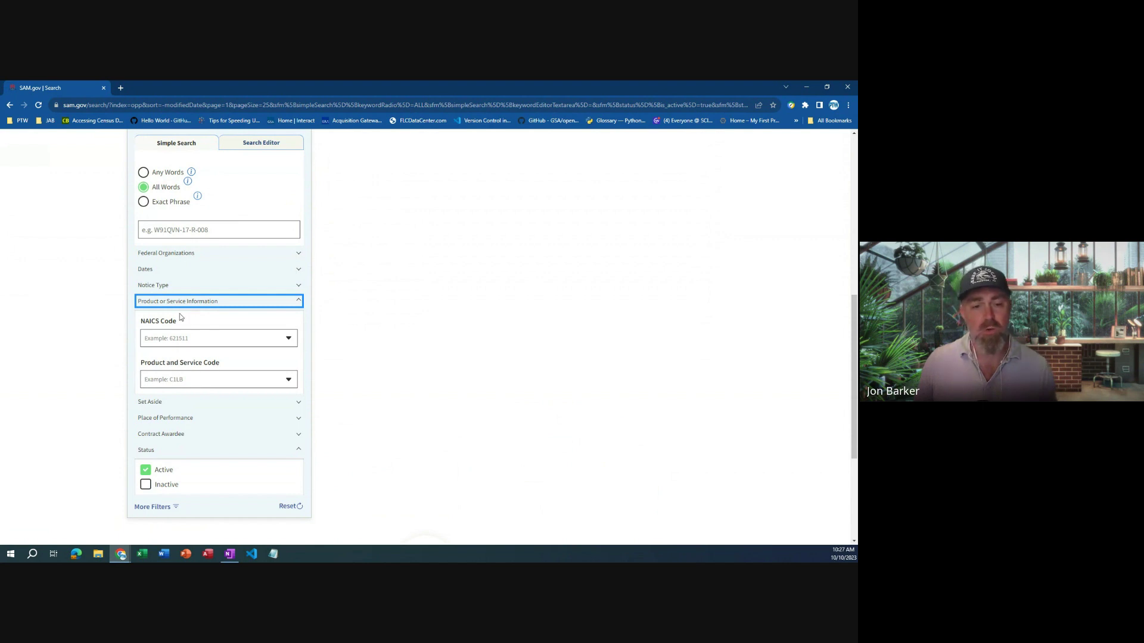
click(229, 338)
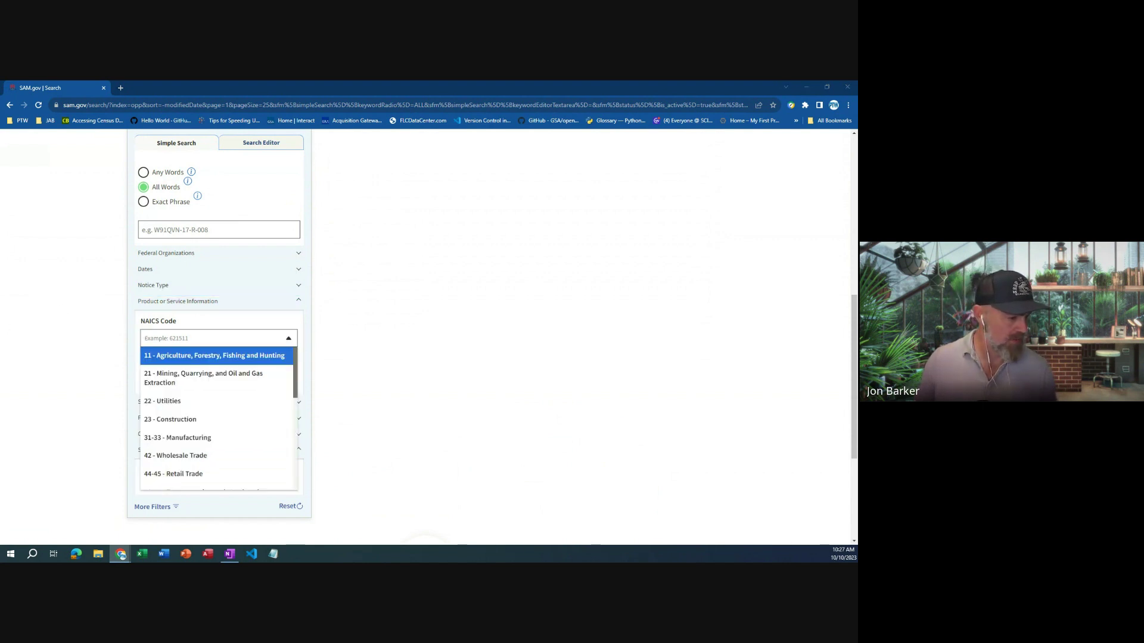
key(alt+Tab)
click(184, 337)
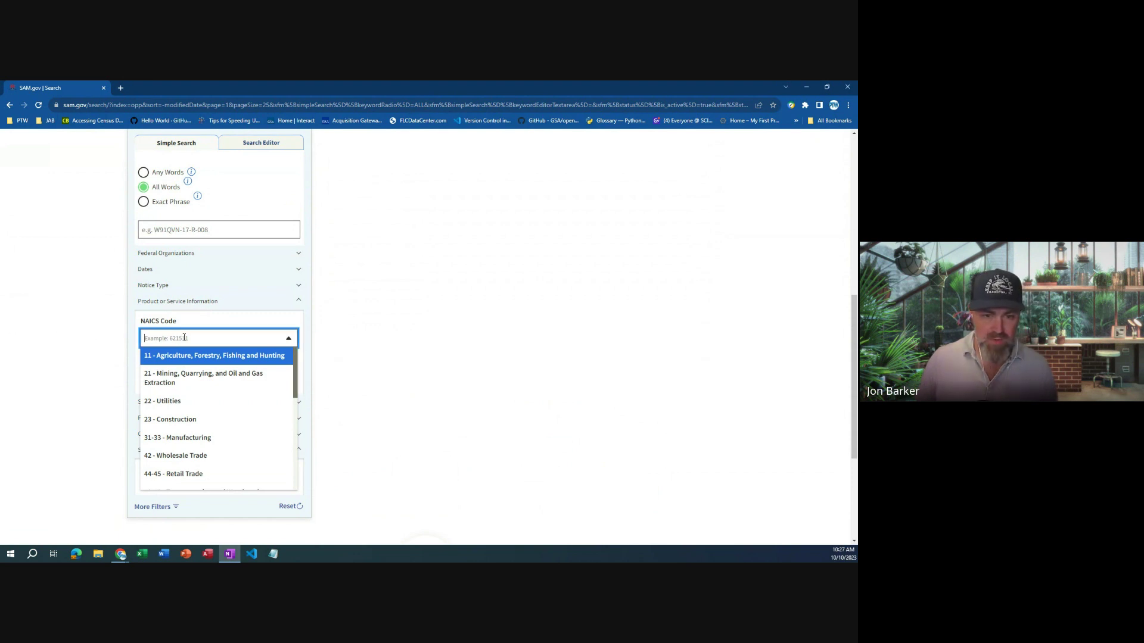
text(5416)
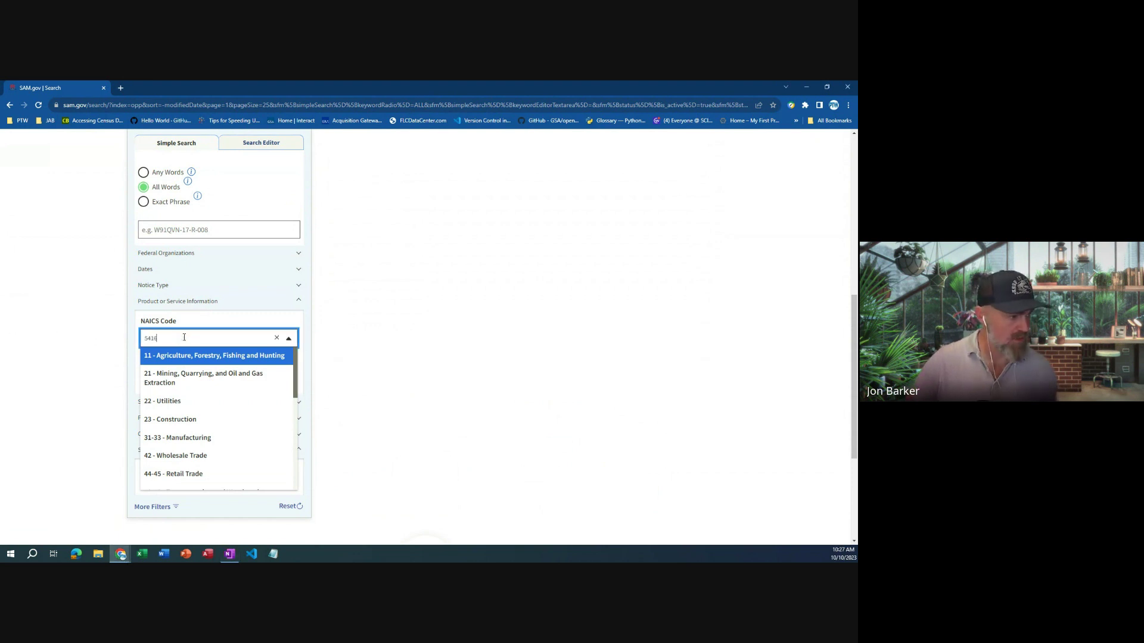
text(11)
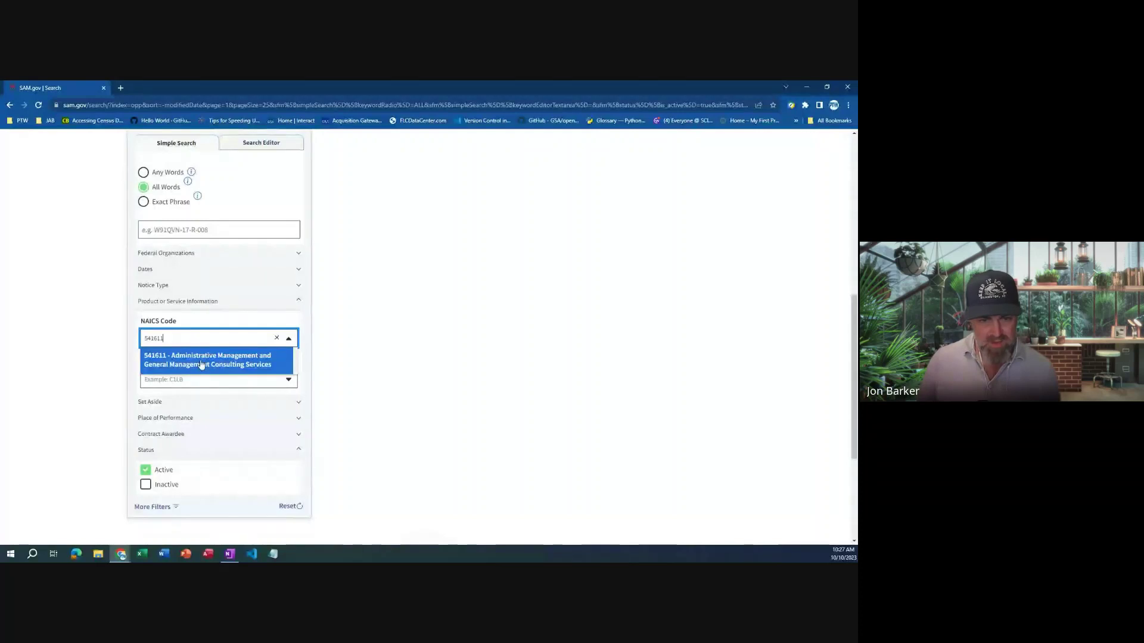
click(197, 365)
Add NAICS code 561110 - Office Administrative Services as a second code in the filter
click(205, 340)
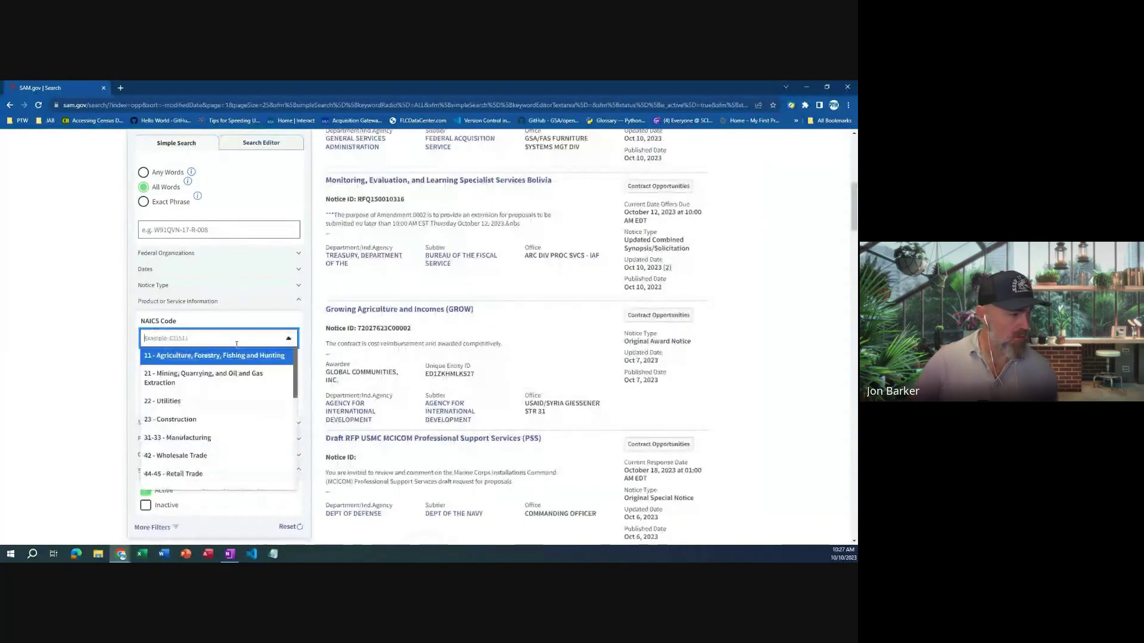
text(54)
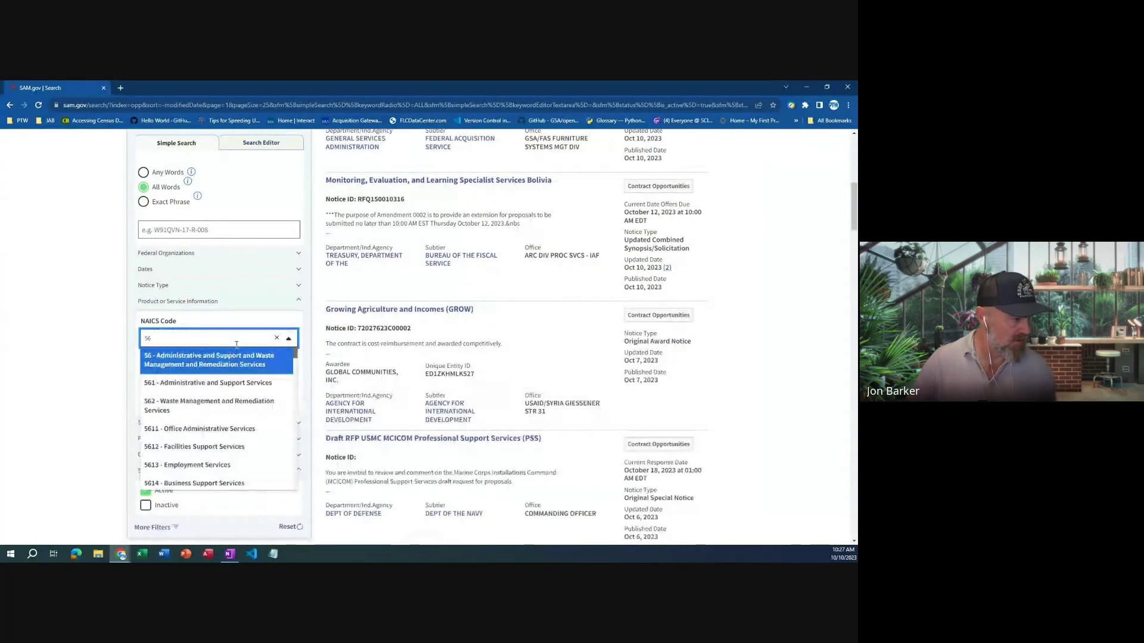
text(1110)
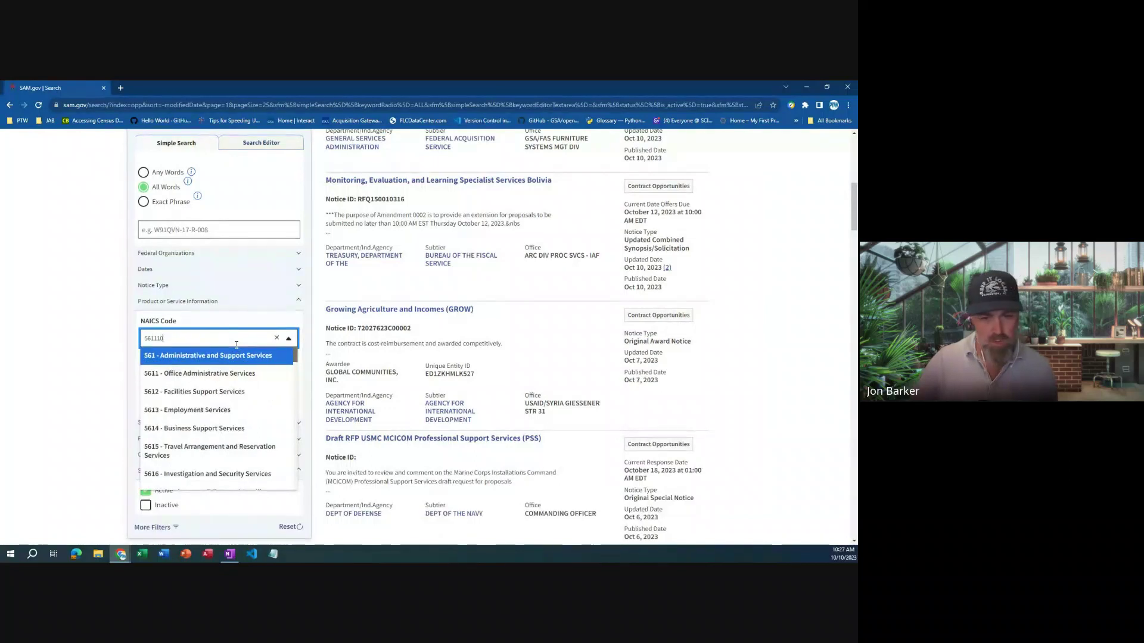
click(230, 355)
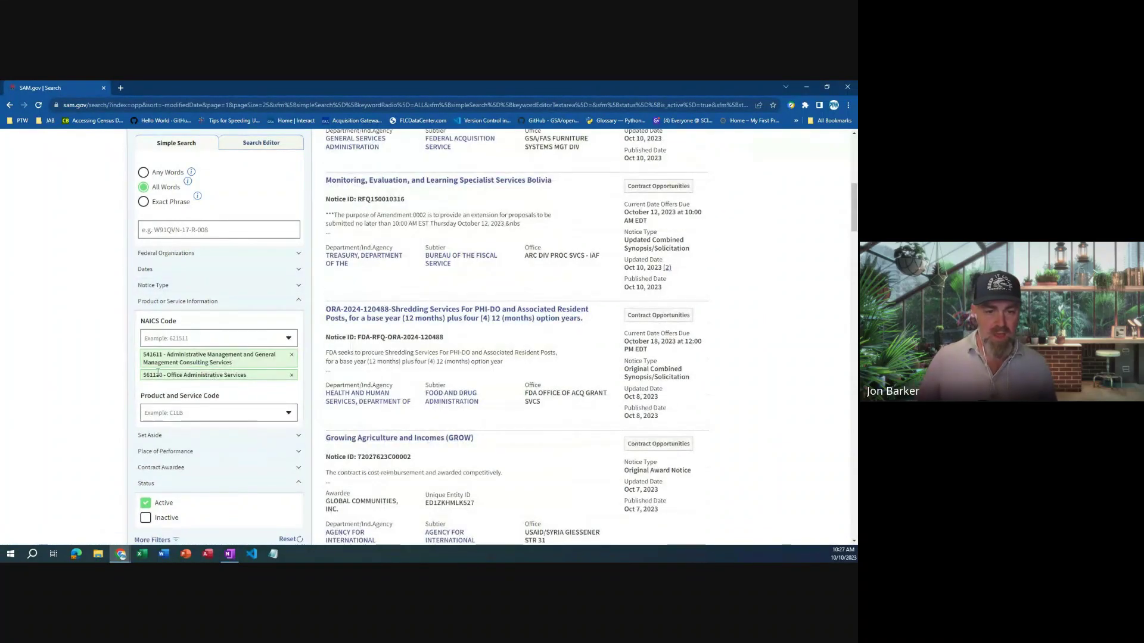
Restrict the results to the notice types Sources Sought and Presolicitation
scroll(282, 420, up, 6)
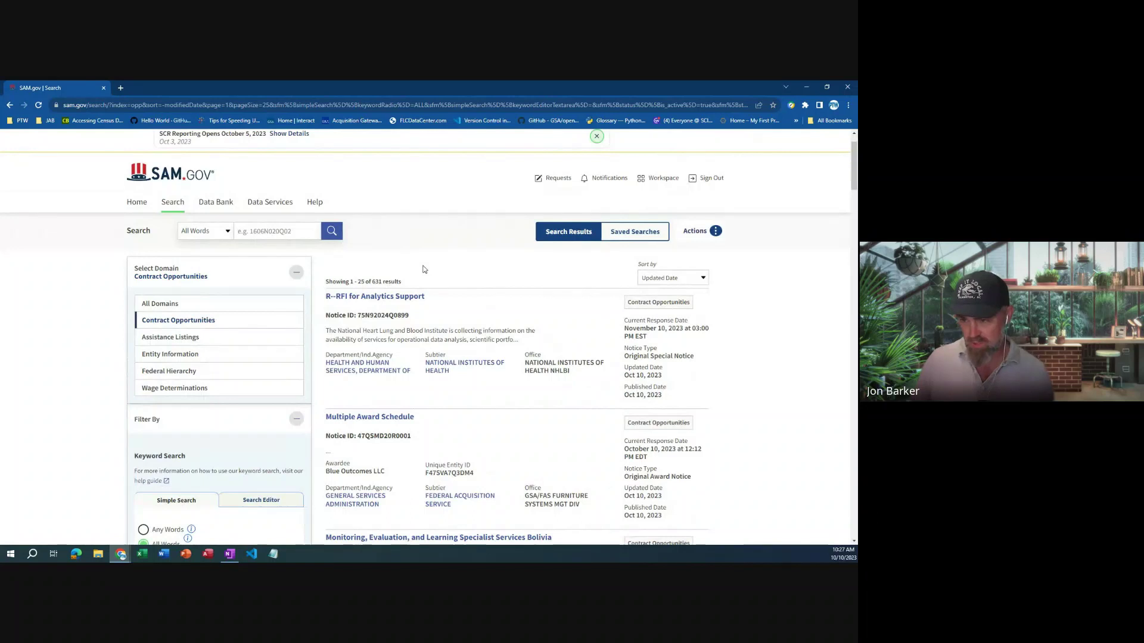
scroll(494, 316, down, 1)
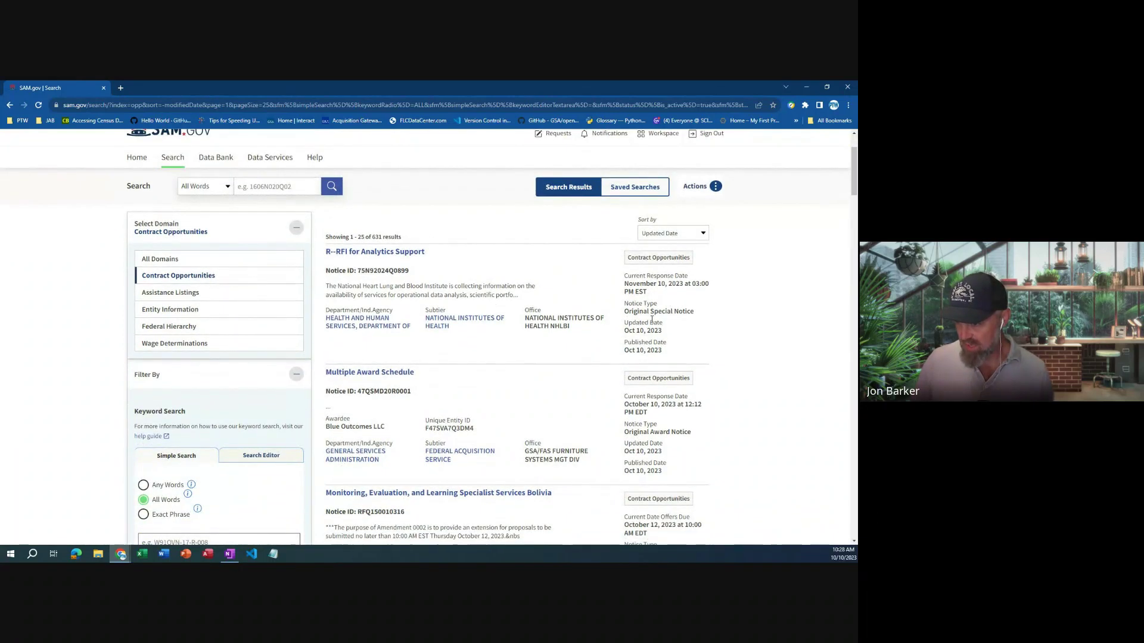
scroll(661, 323, down, 2)
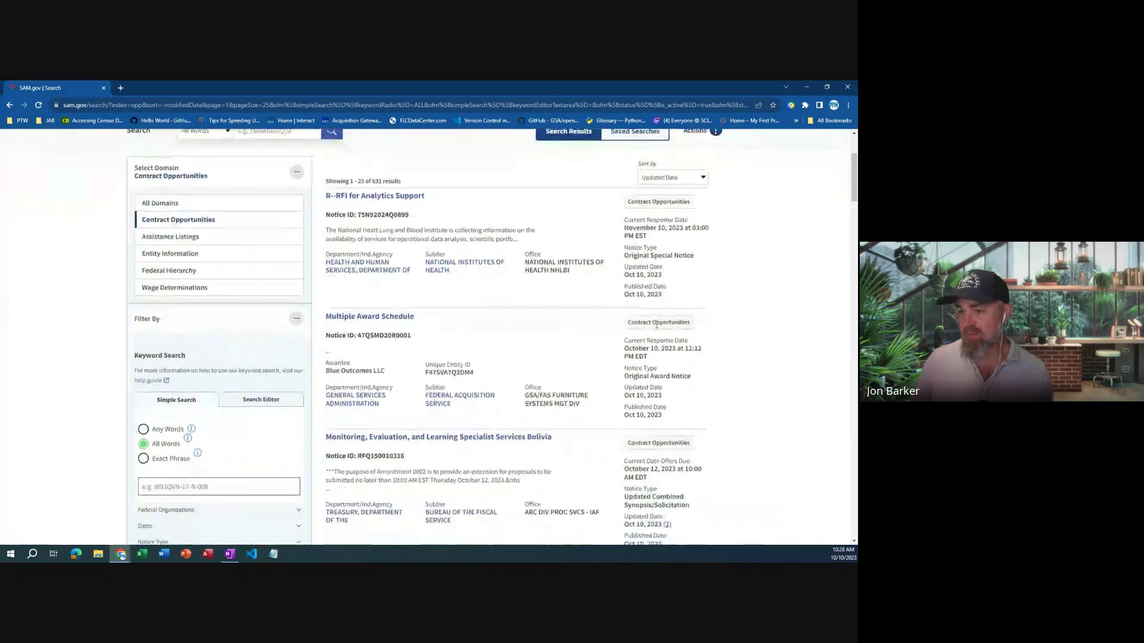
scroll(403, 321, down, 1)
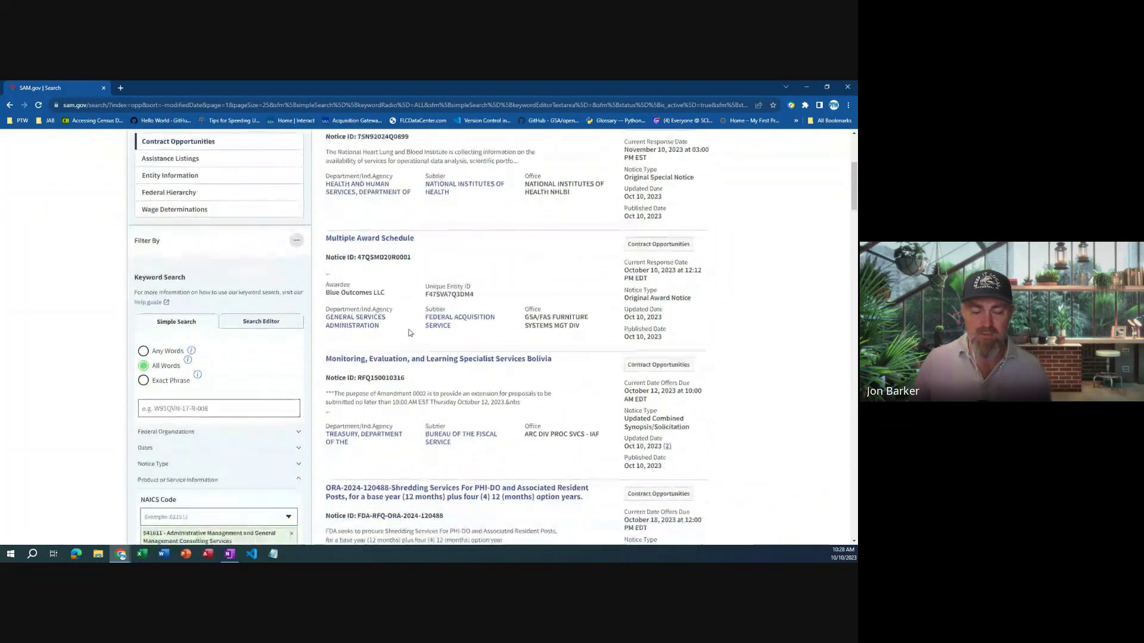
scroll(403, 321, down, 2)
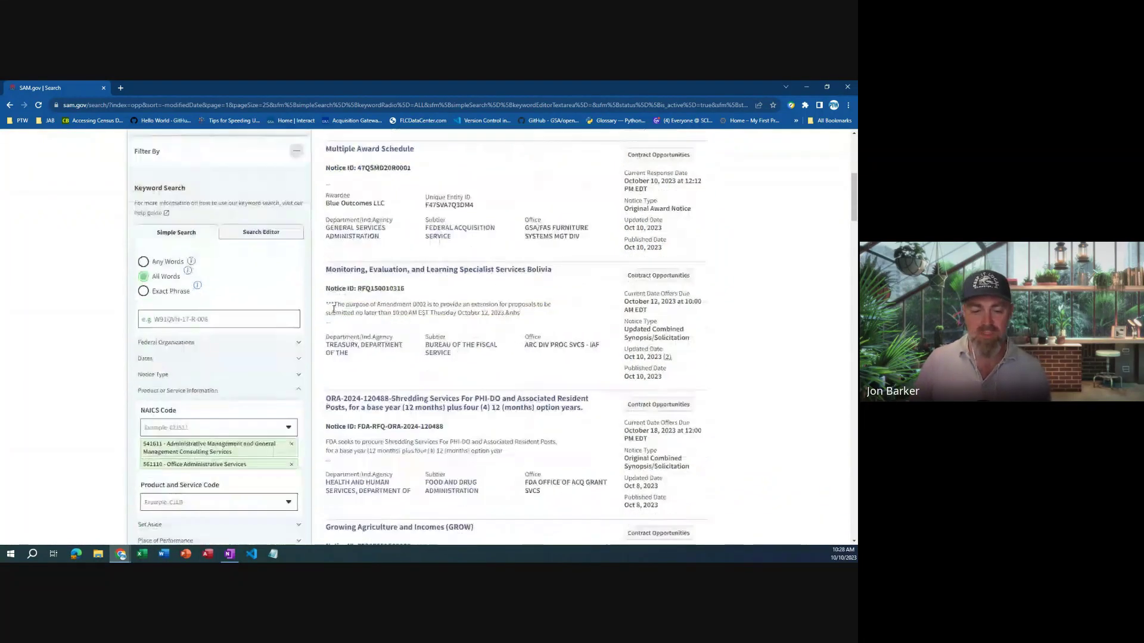
click(173, 375)
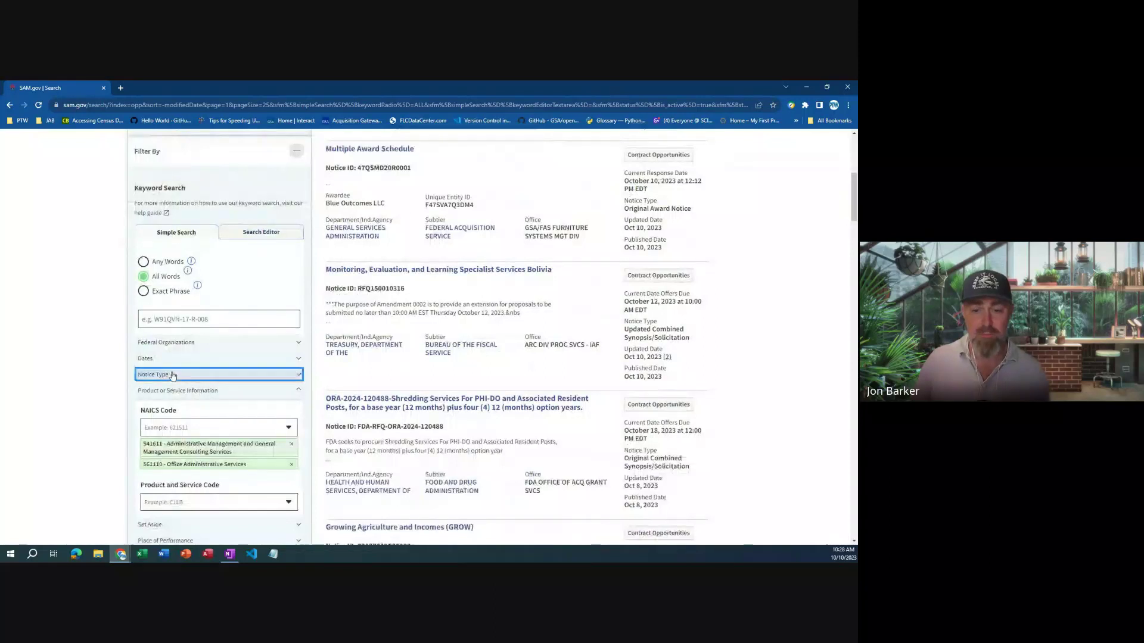
click(290, 403)
click(291, 403)
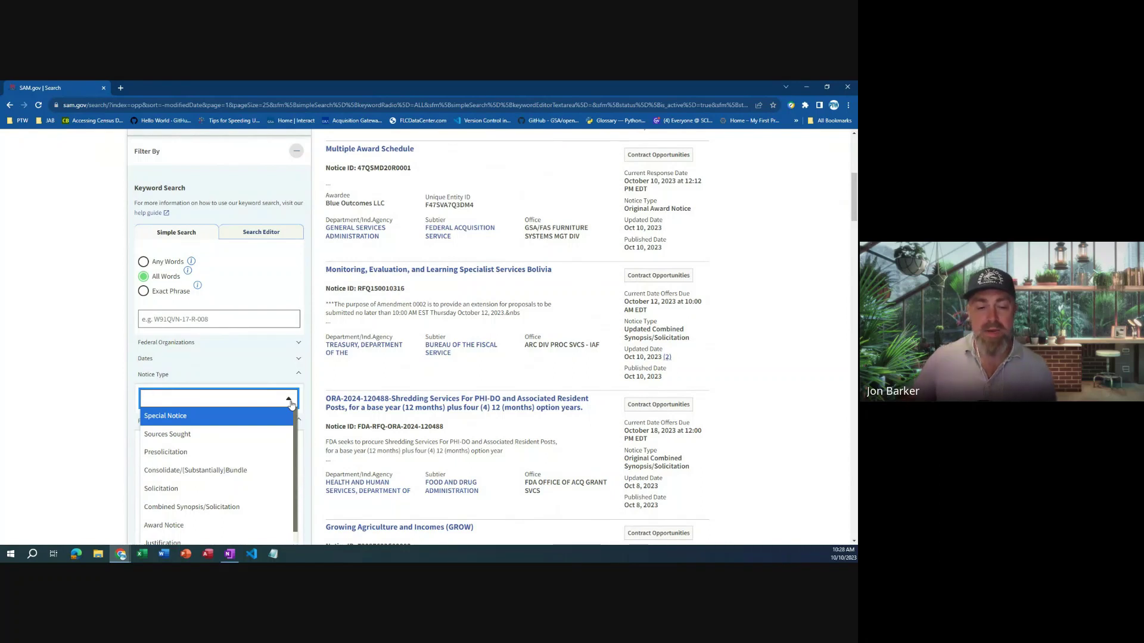
scroll(286, 405, down, 1)
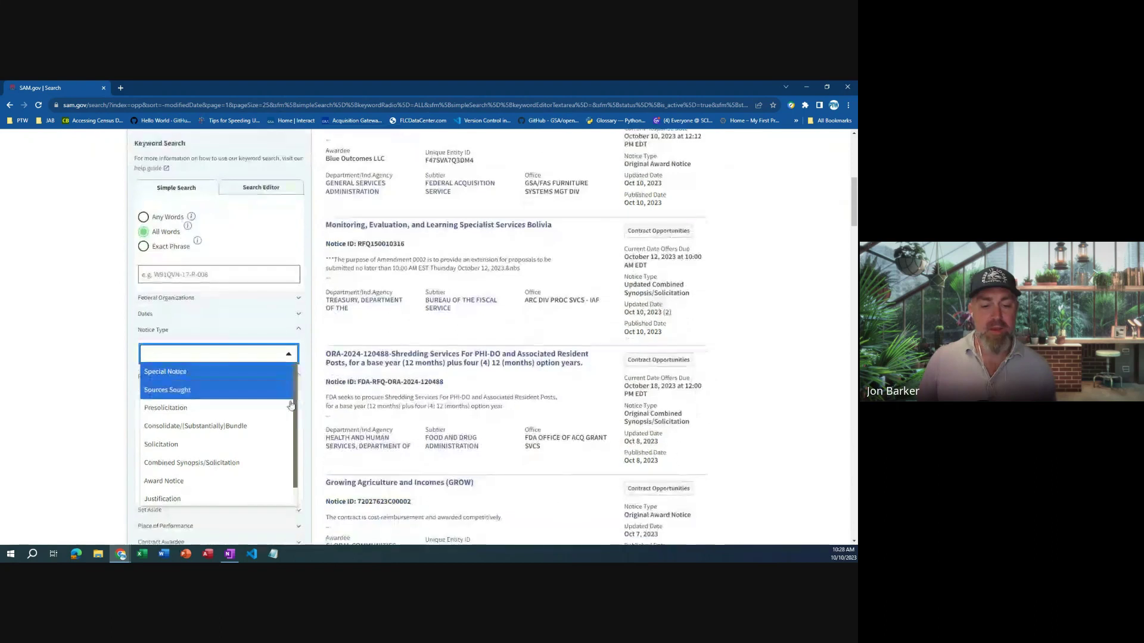
click(190, 391)
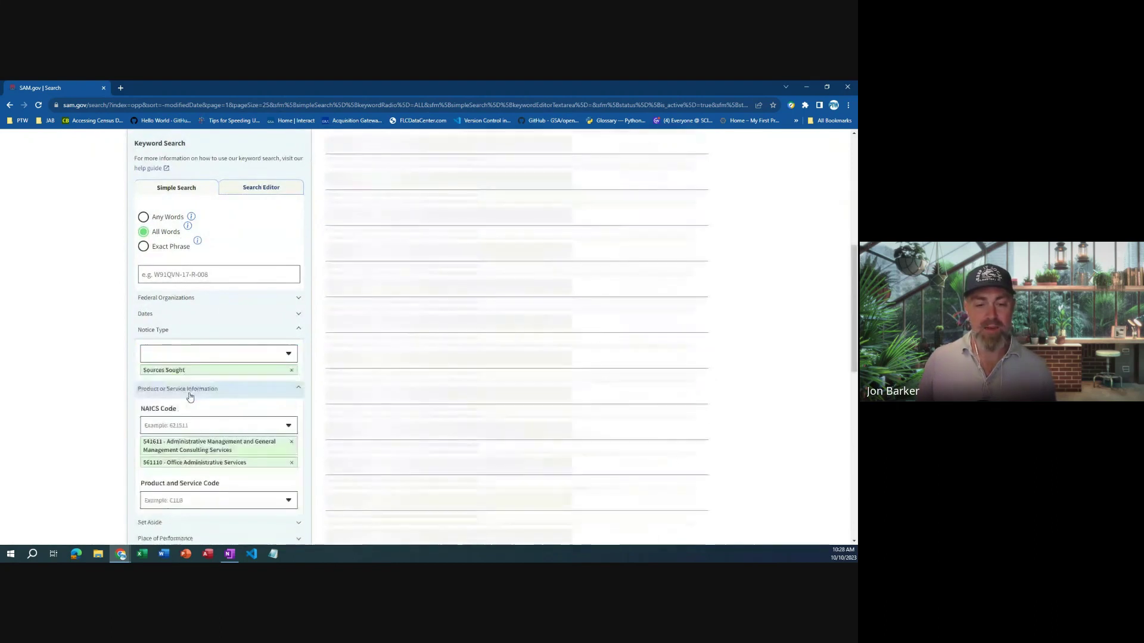
click(289, 354)
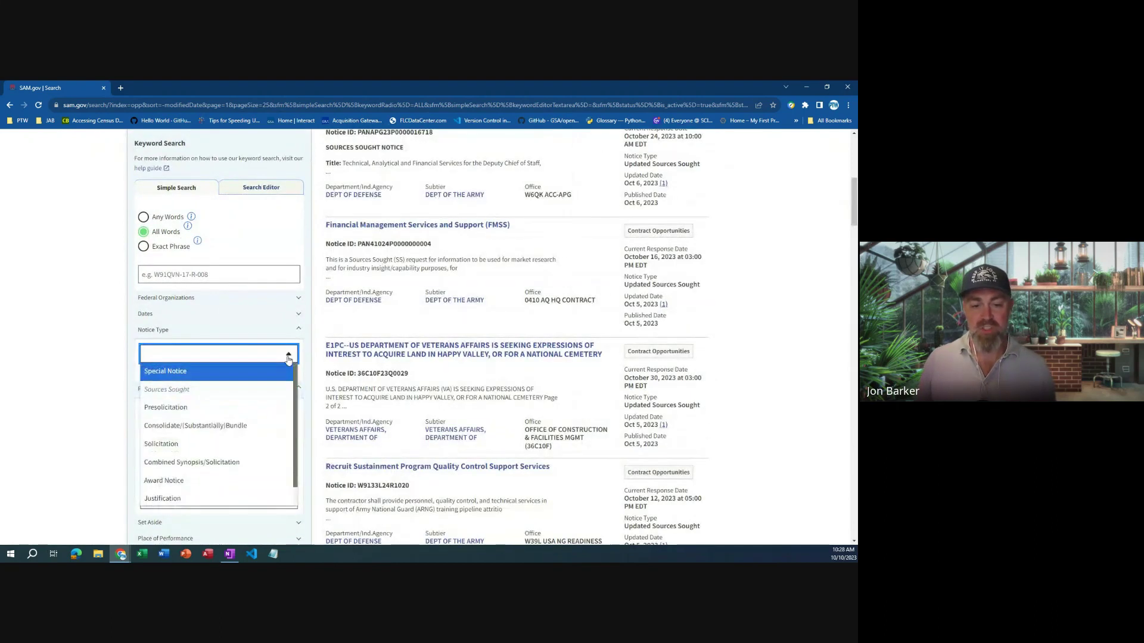
click(190, 418)
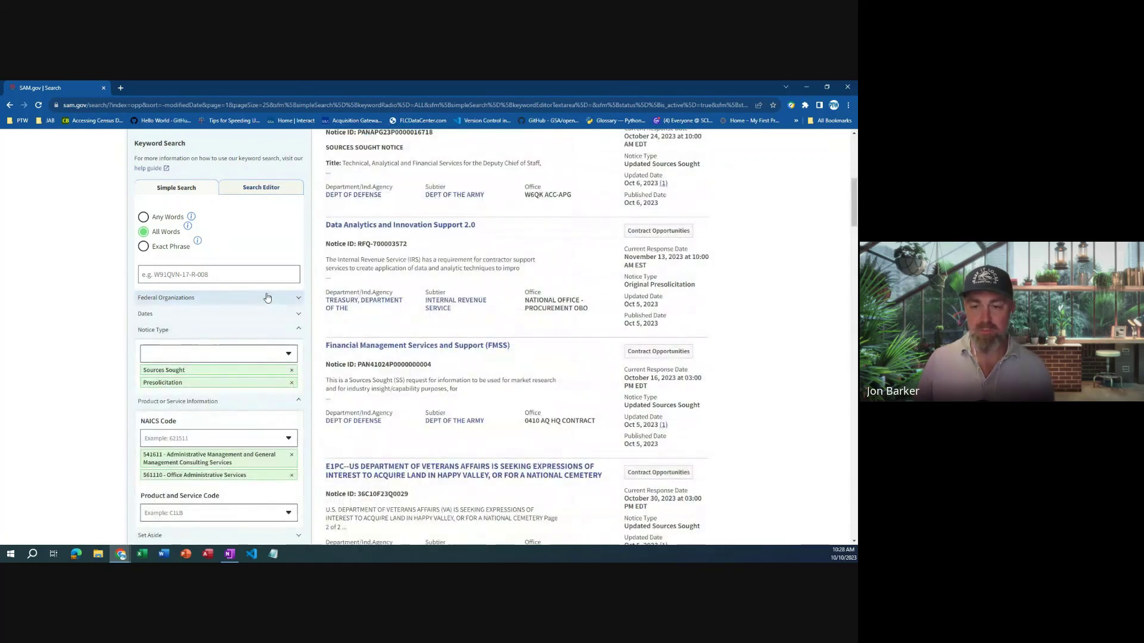
Add Combined Synopsis/Solicitation and Solicitation to the notice type filter
scroll(267, 298, up, 1)
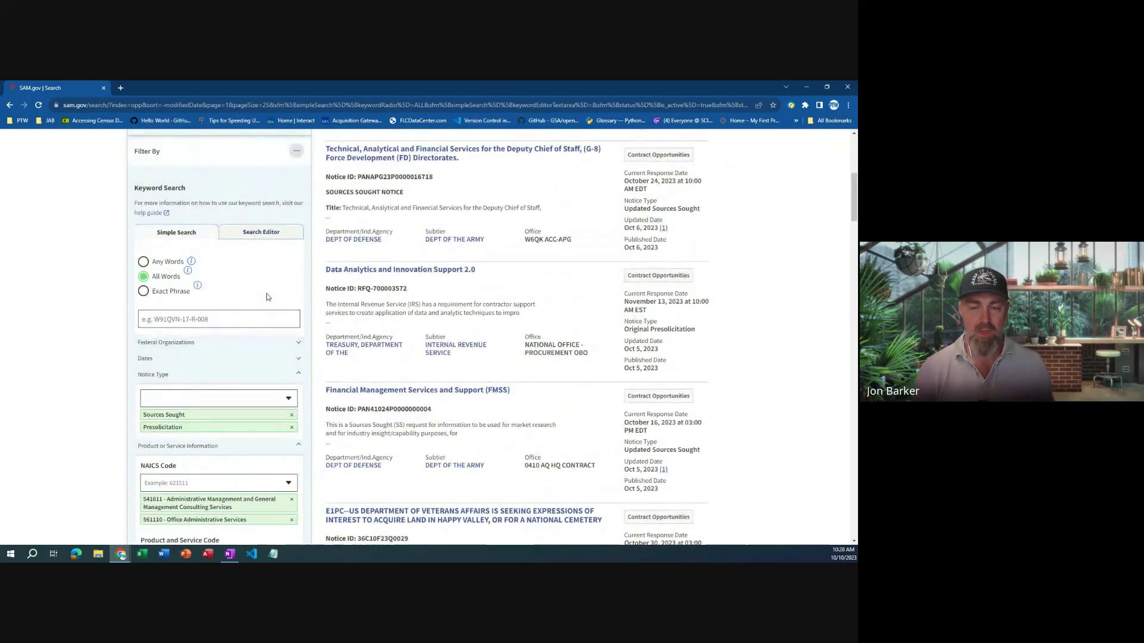
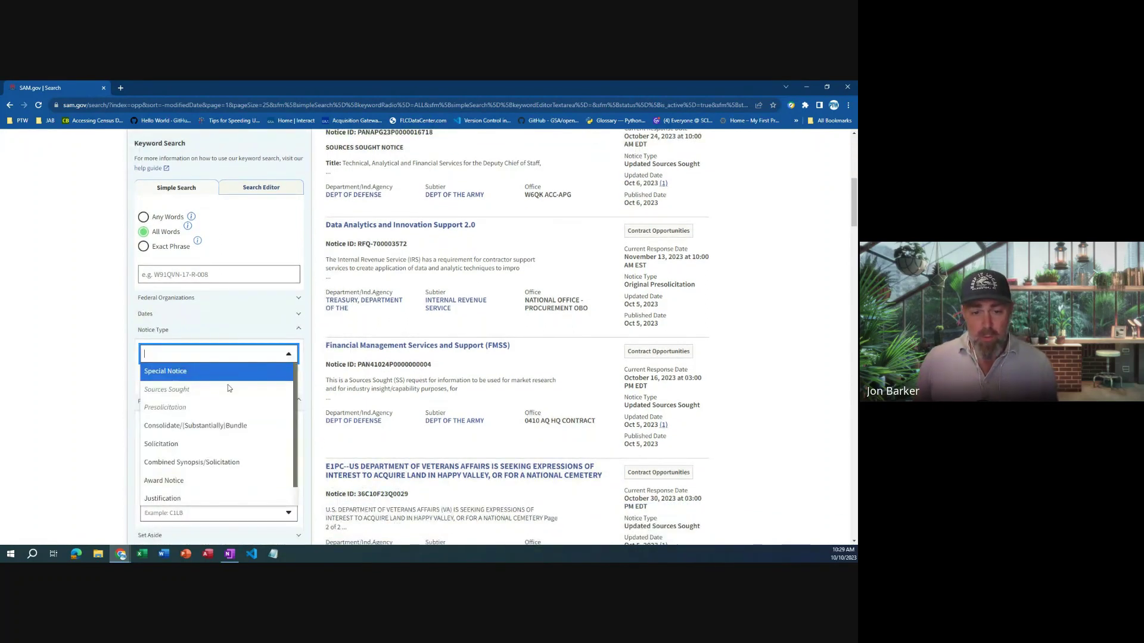
click(201, 464)
click(286, 357)
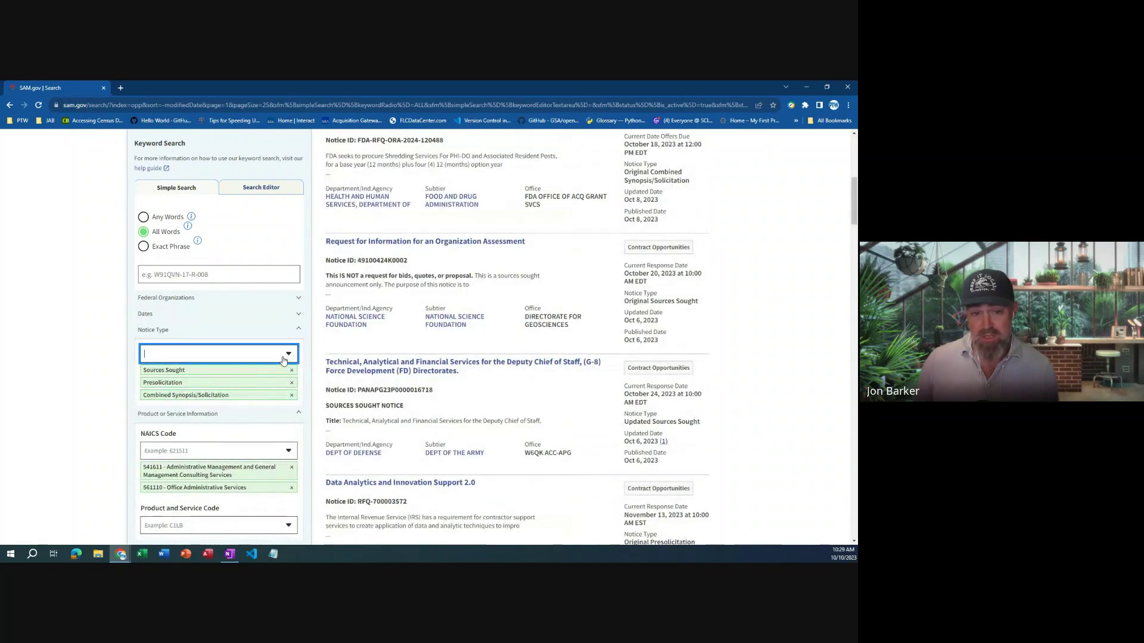
click(185, 446)
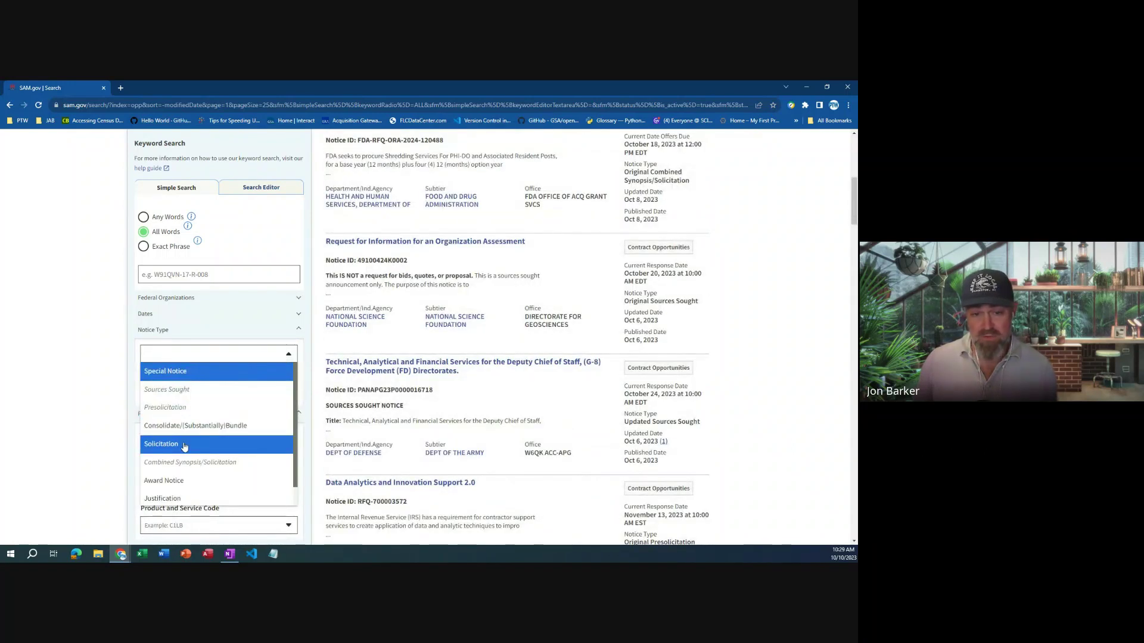
Review the filtered contract opportunities and check which actions are available for this search
scroll(454, 327, up, 1)
scroll(454, 326, up, 5)
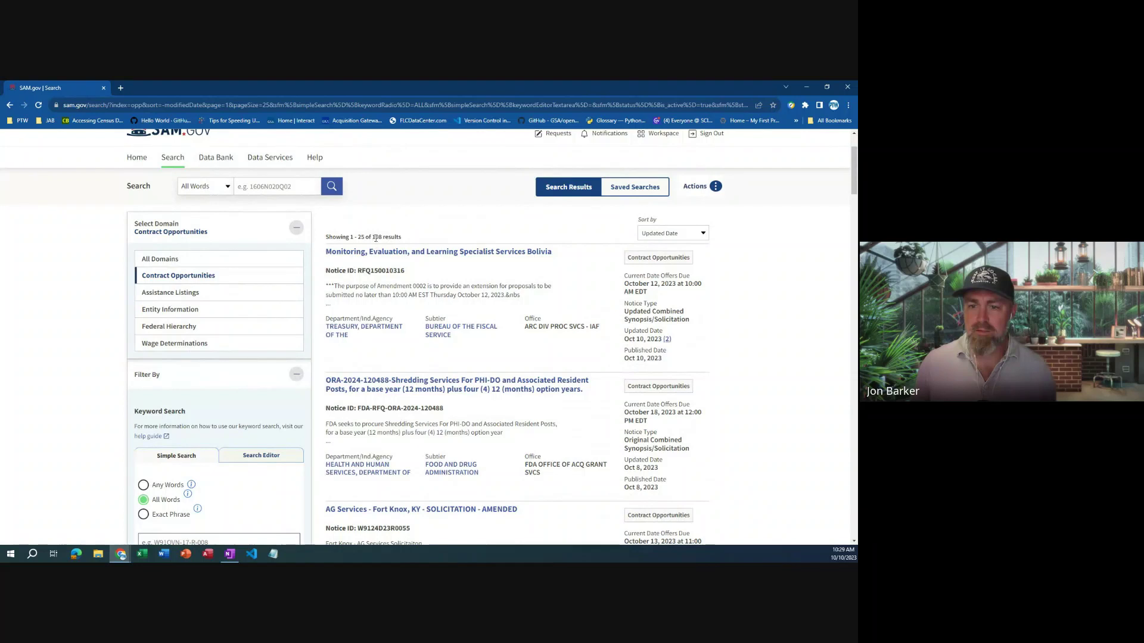
scroll(189, 375, down, 4)
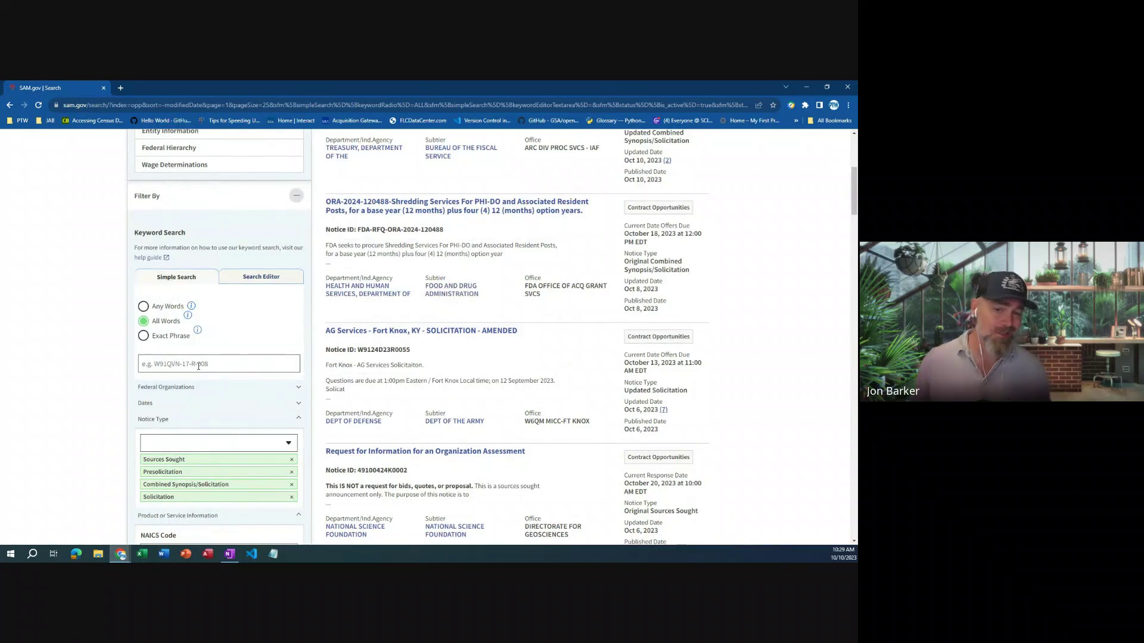
scroll(474, 357, up, 5)
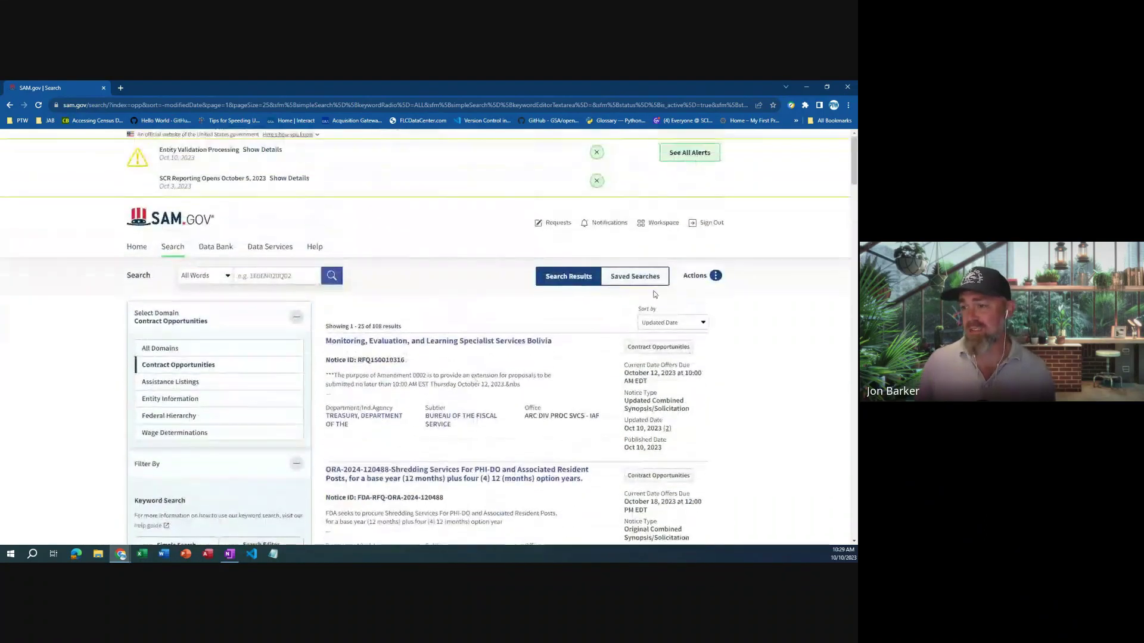
click(706, 280)
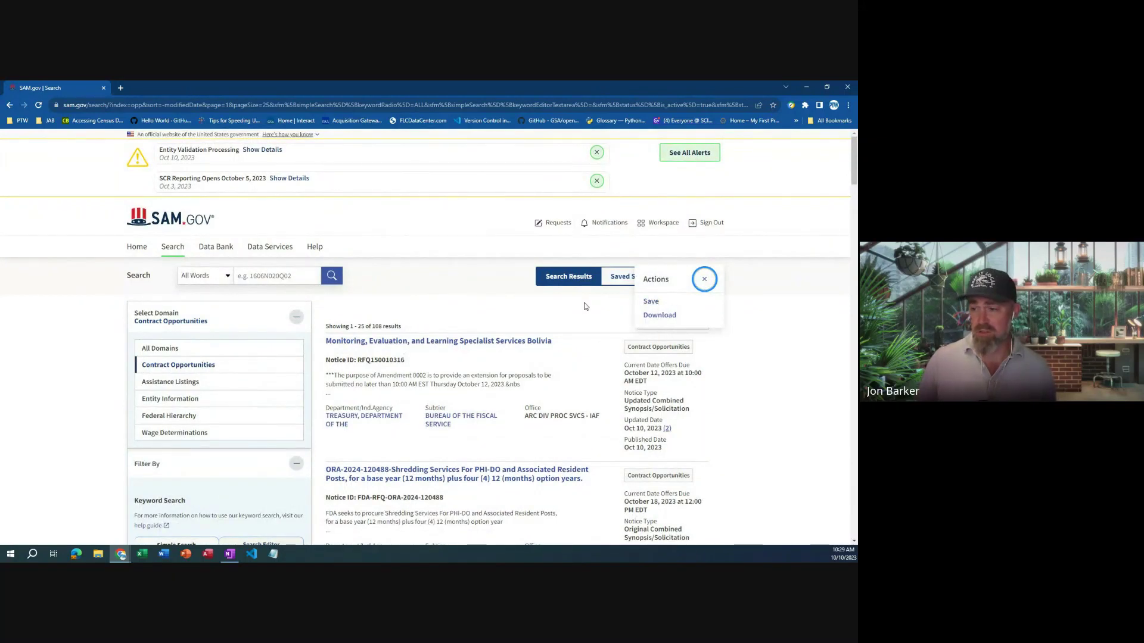
click(704, 279)
click(703, 277)
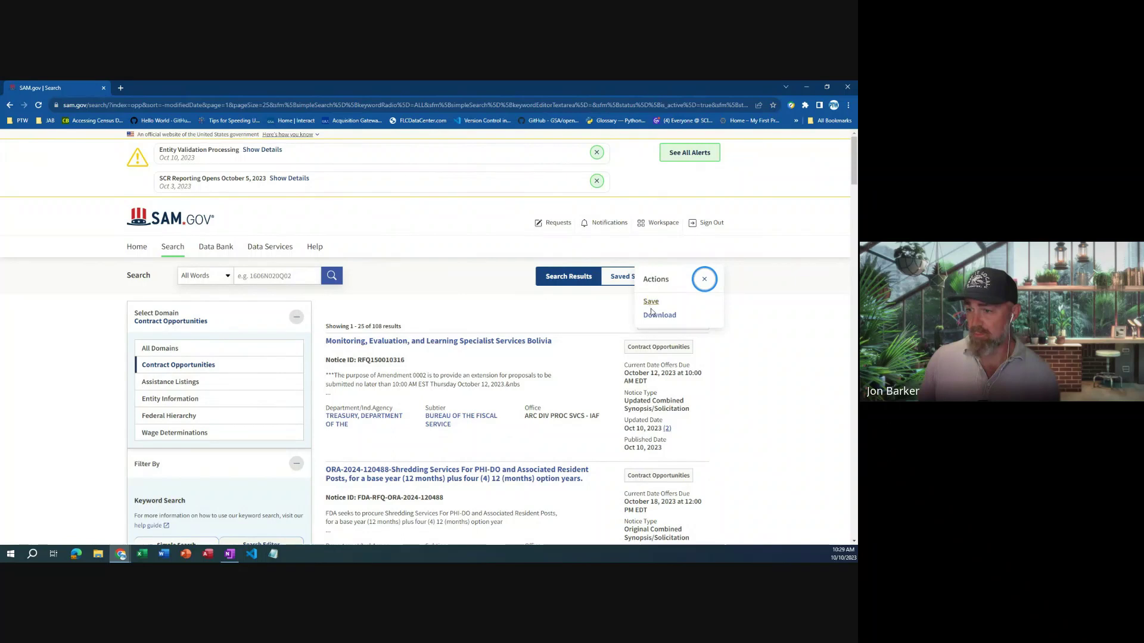
click(704, 279)
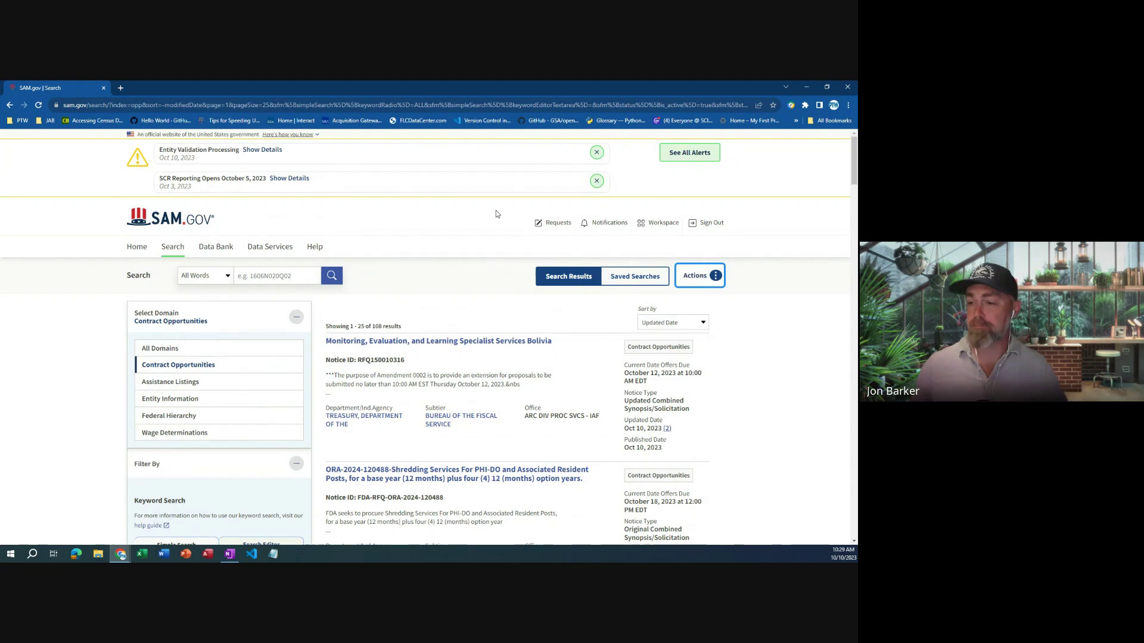
scroll(555, 303, down, 2)
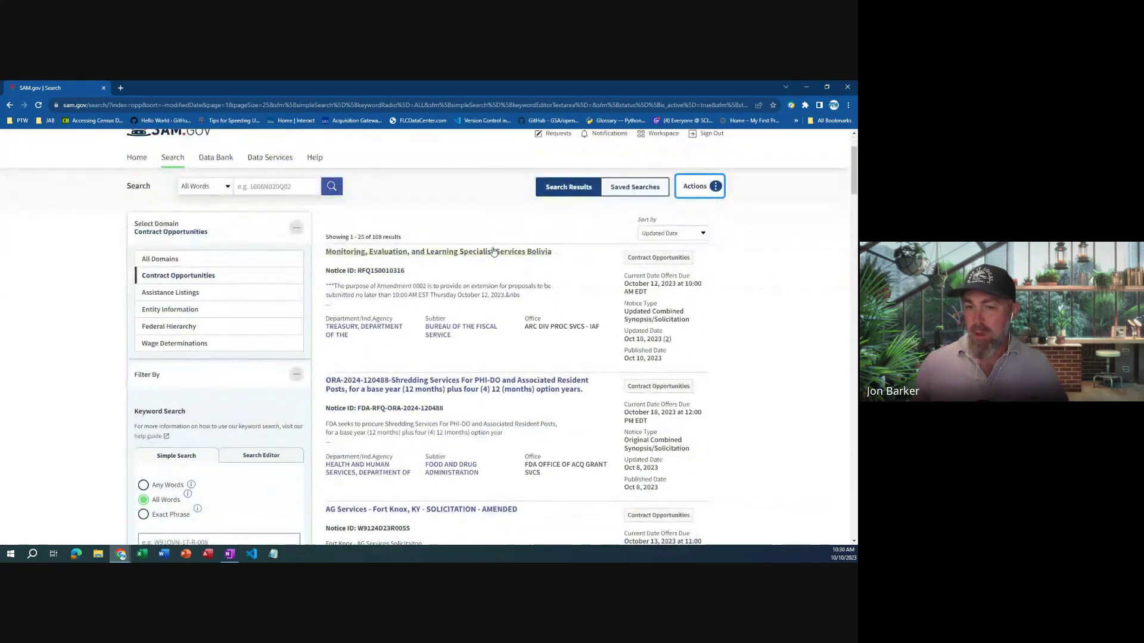
click(703, 193)
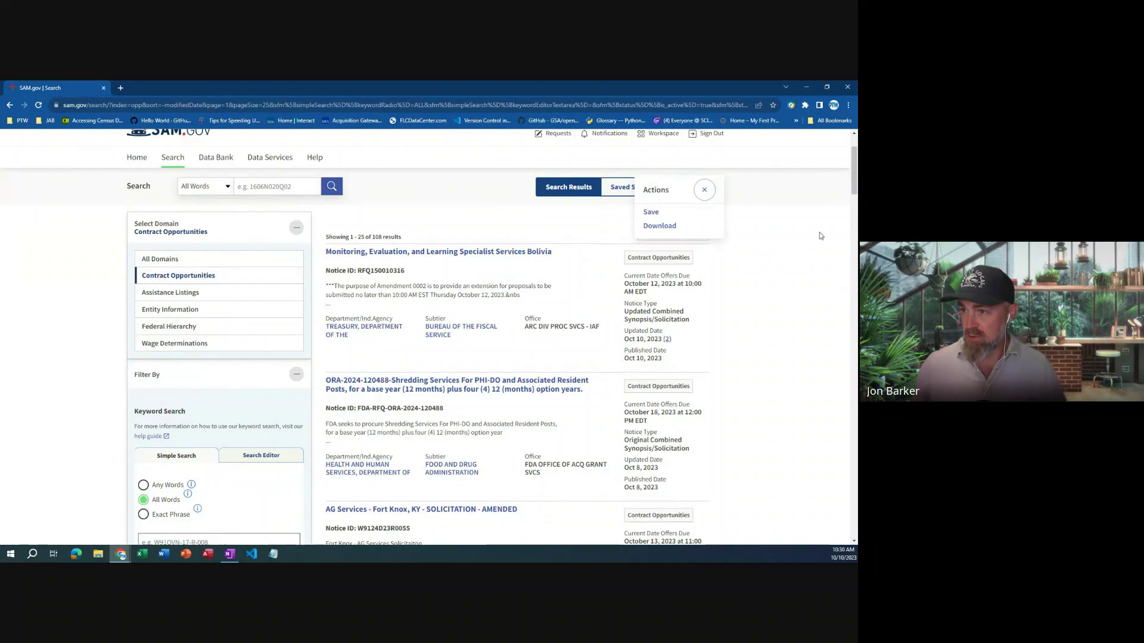
scroll(779, 238, up, 2)
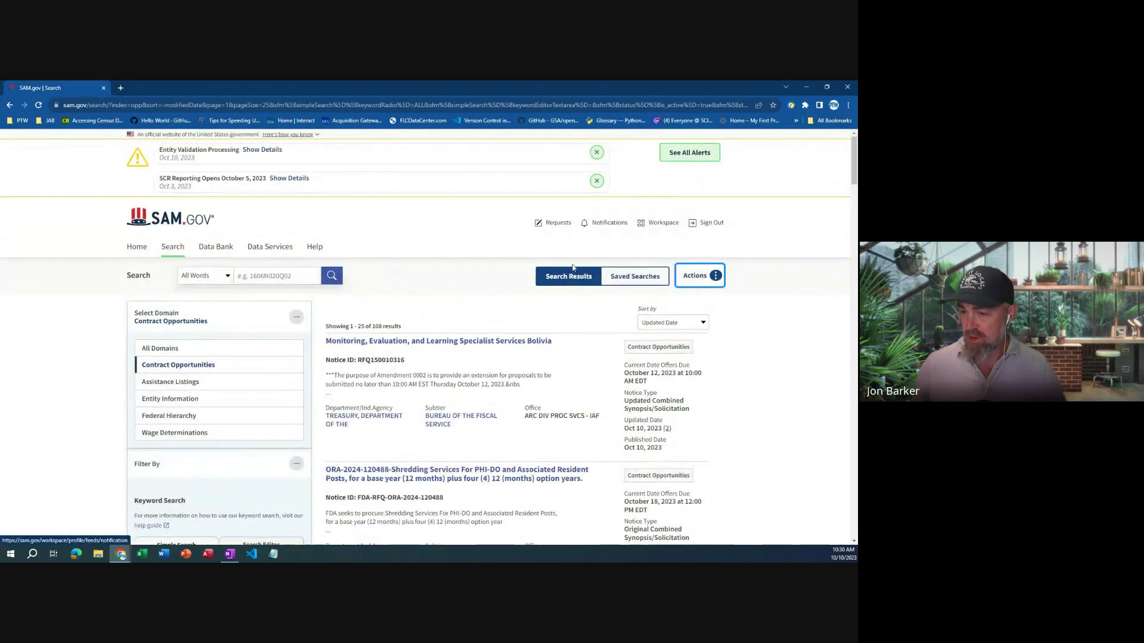
Expand the Set Aside and Place of Performance filters and review the fields they offer
scroll(415, 295, down, 15)
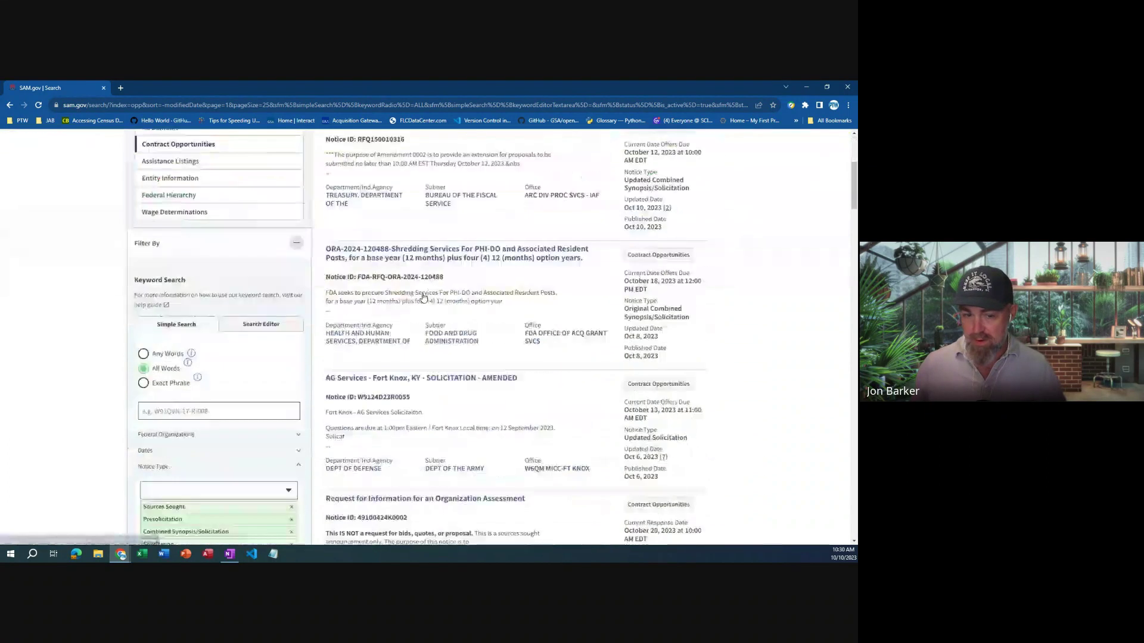
scroll(424, 297, down, 2)
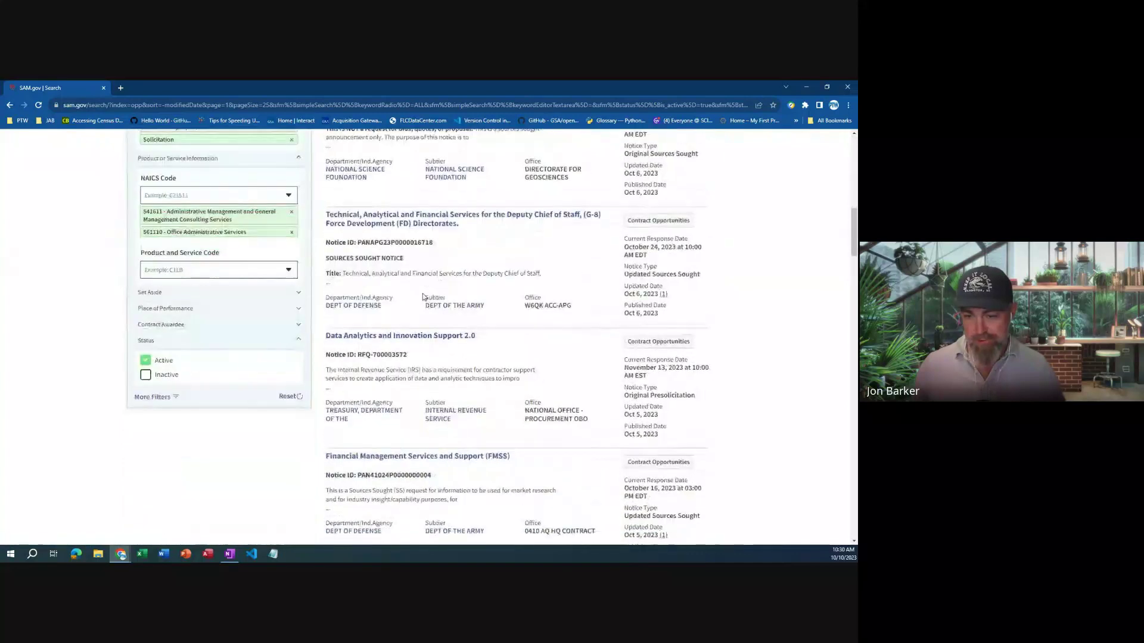
scroll(542, 337, up, 2)
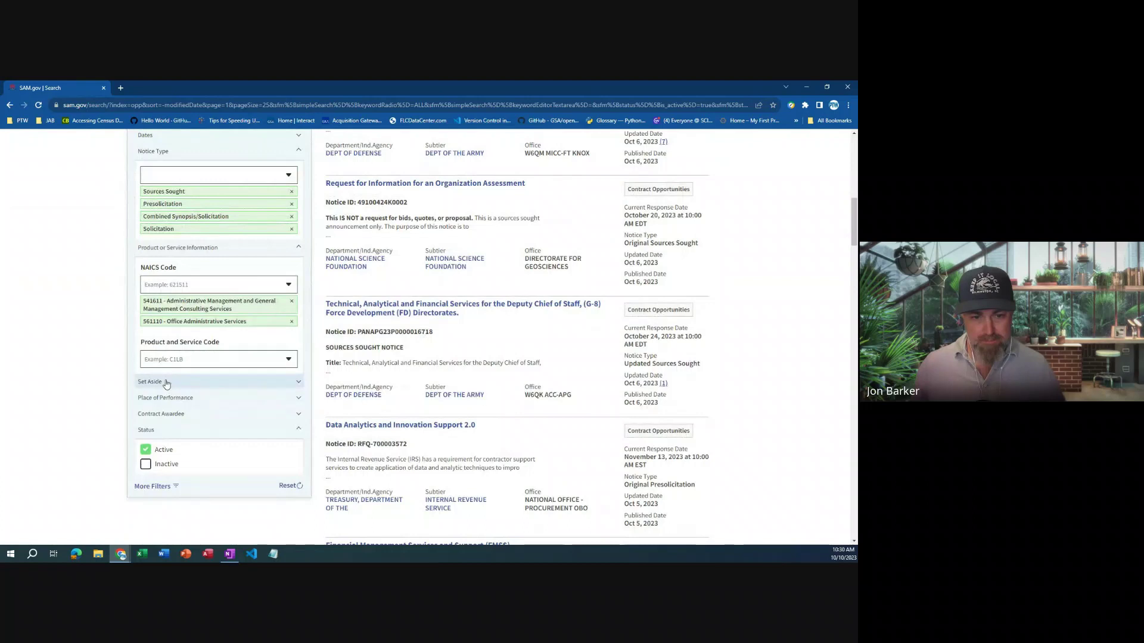
click(244, 381)
scroll(256, 375, down, 1)
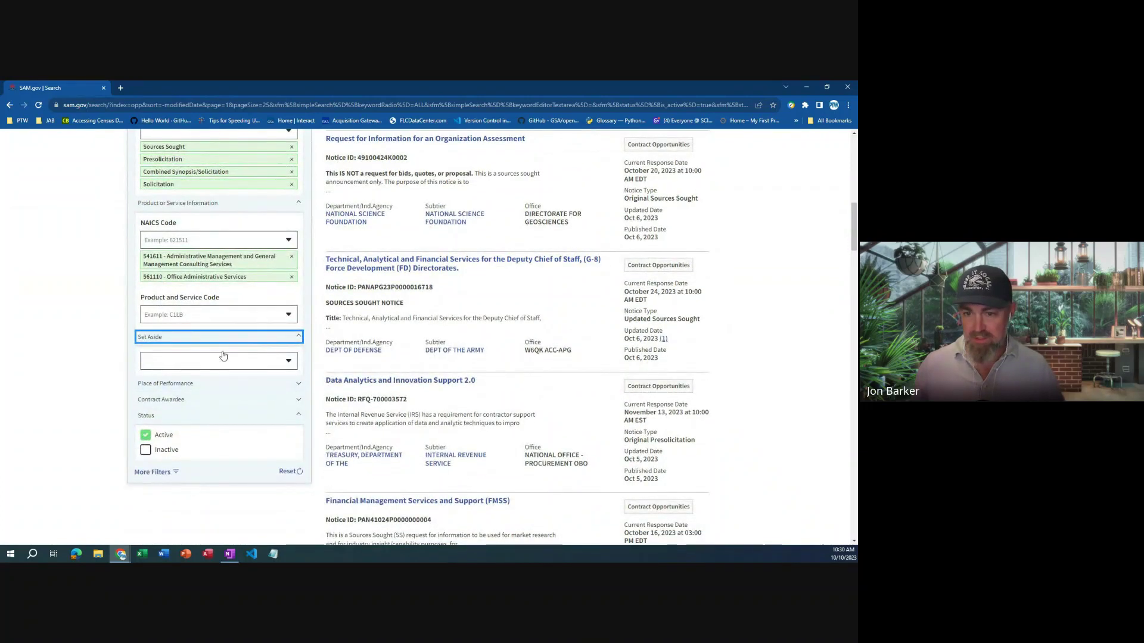
click(198, 390)
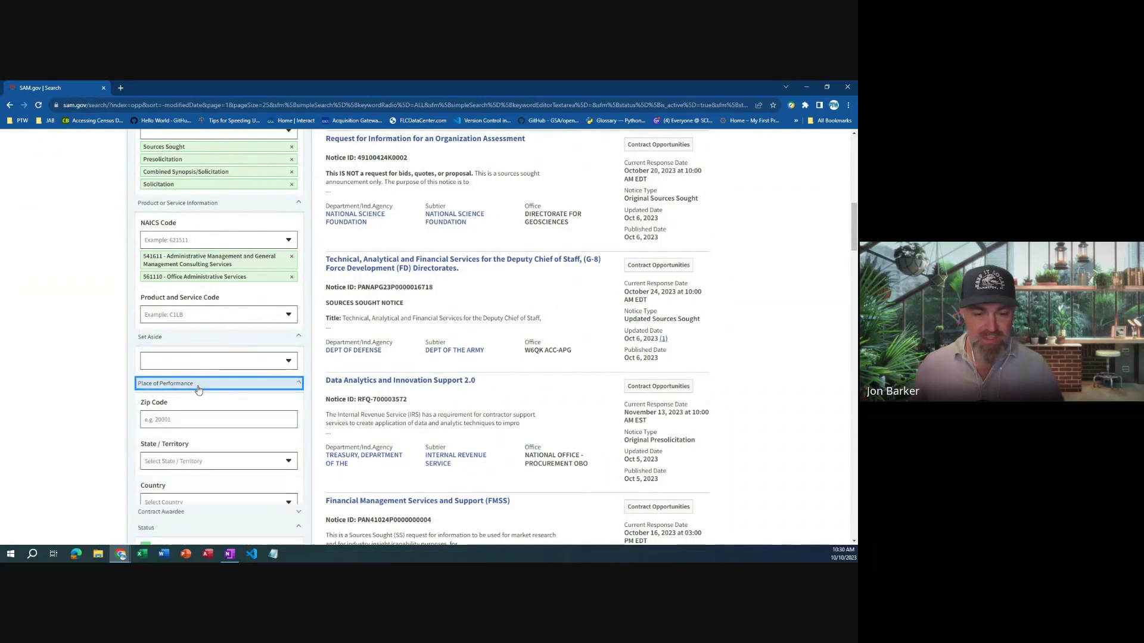
scroll(199, 386, down, 1)
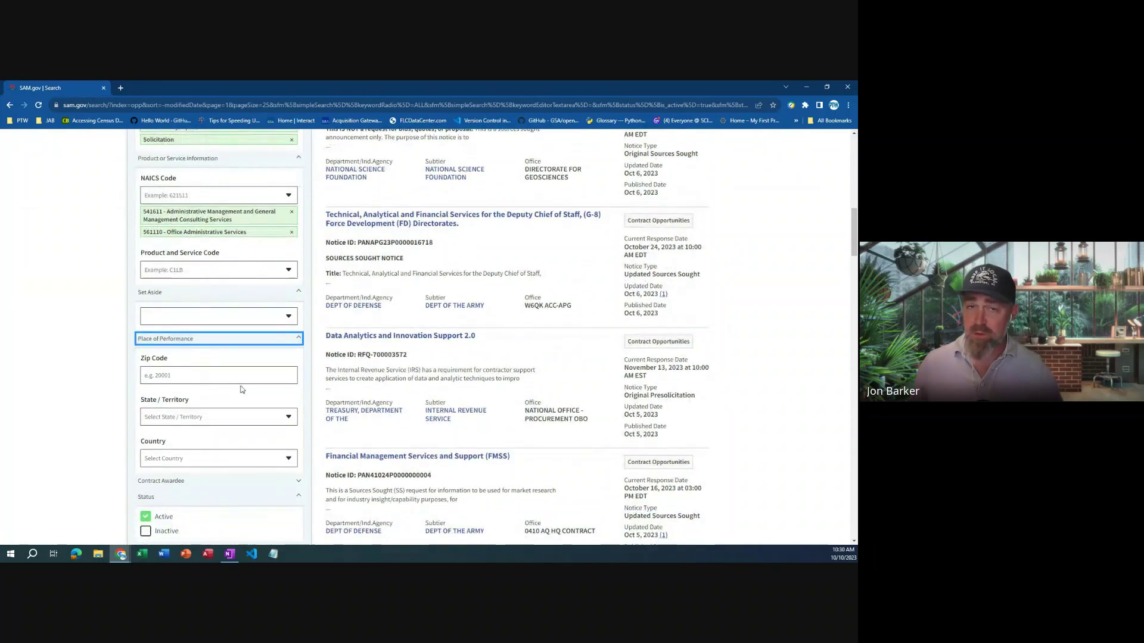
scroll(234, 384, down, 4)
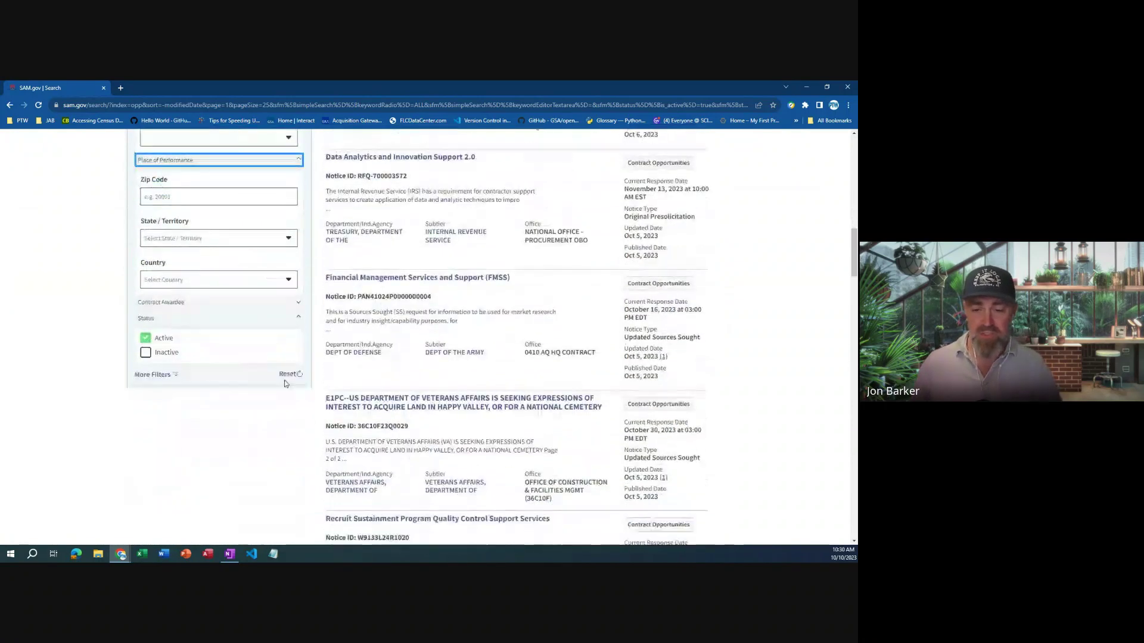
Save the current filtered search under the name 541611
scroll(456, 386, up, 8)
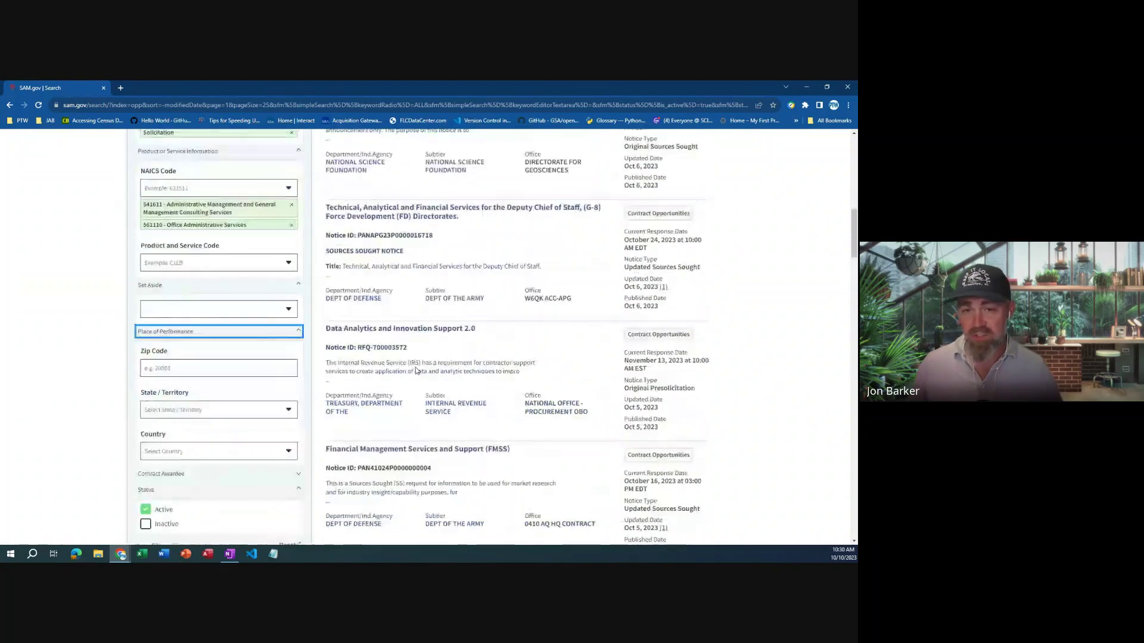
scroll(416, 368, up, 6)
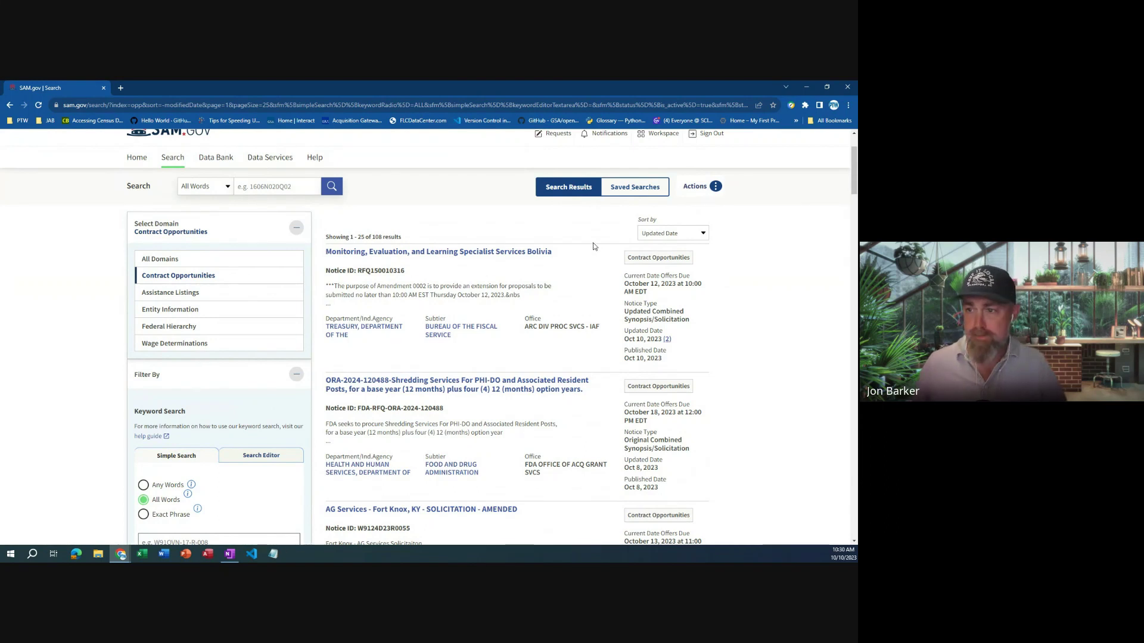
scroll(594, 246, up, 2)
click(699, 281)
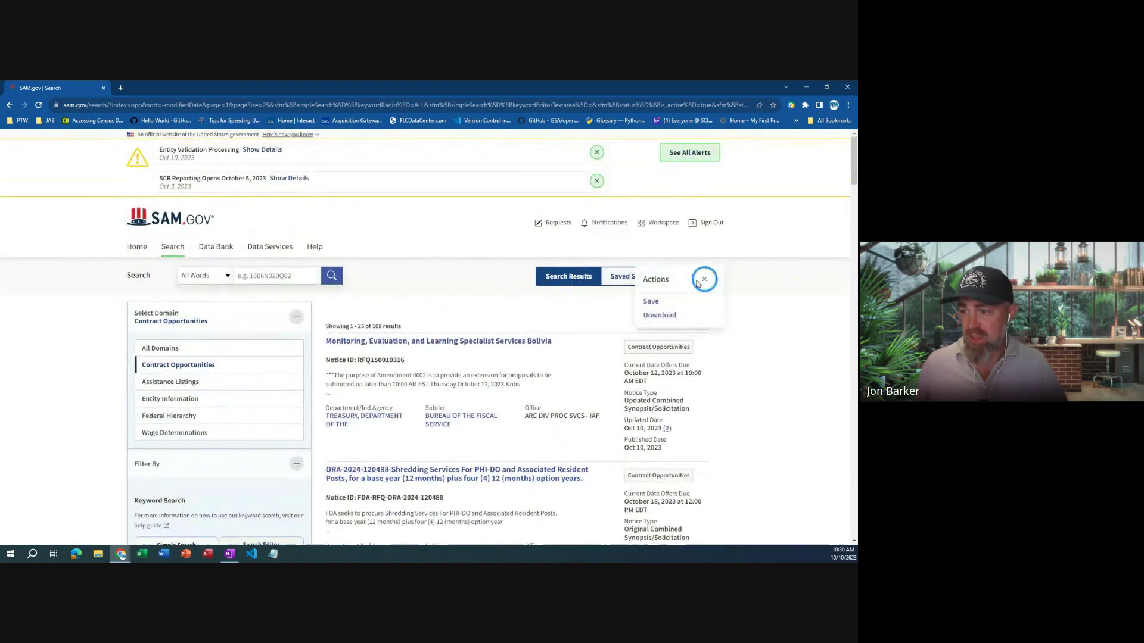
click(677, 302)
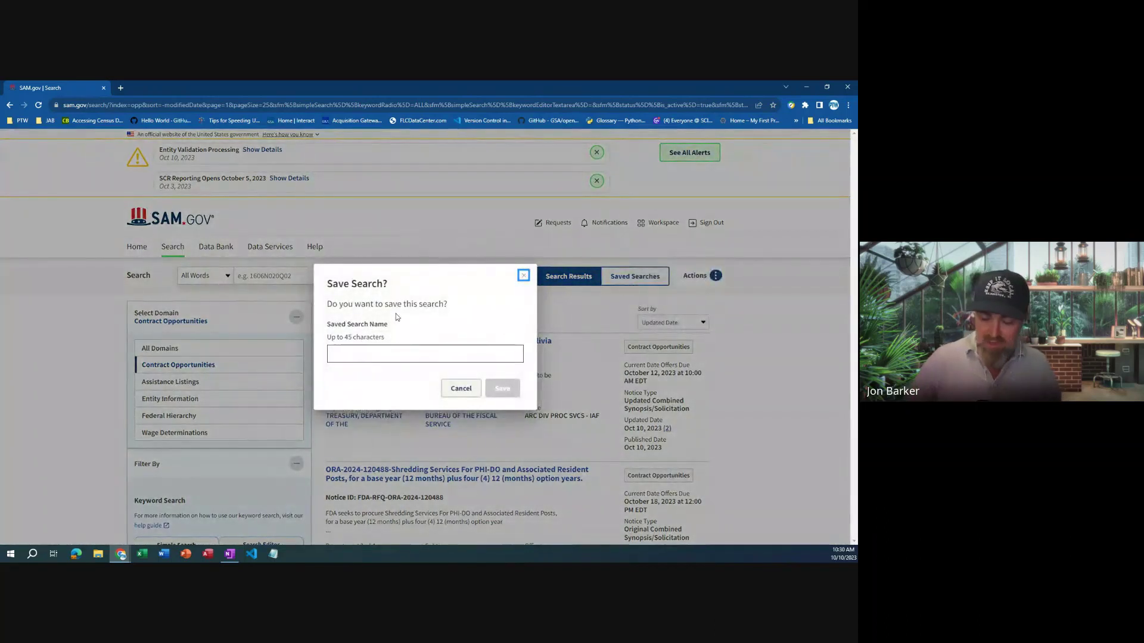
click(398, 361)
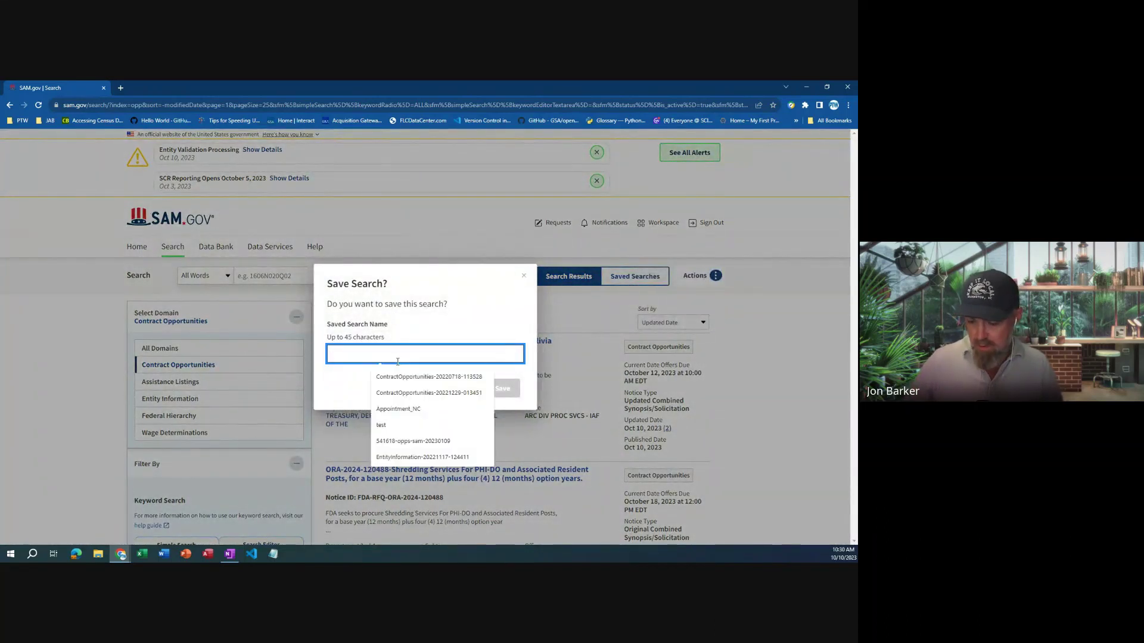
text(541611)
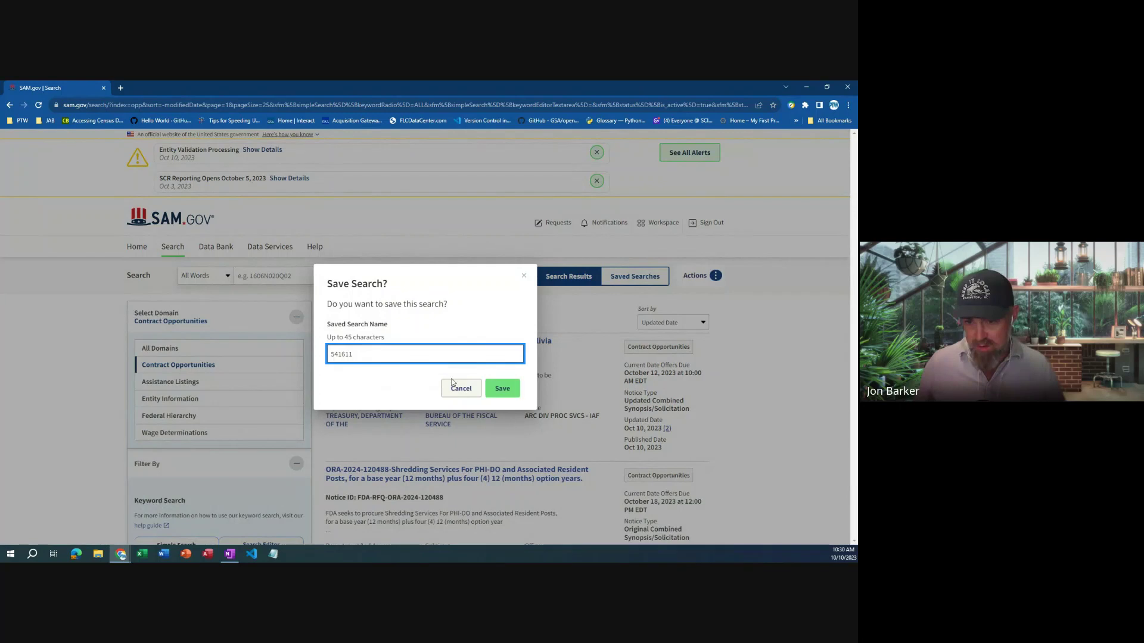
click(511, 390)
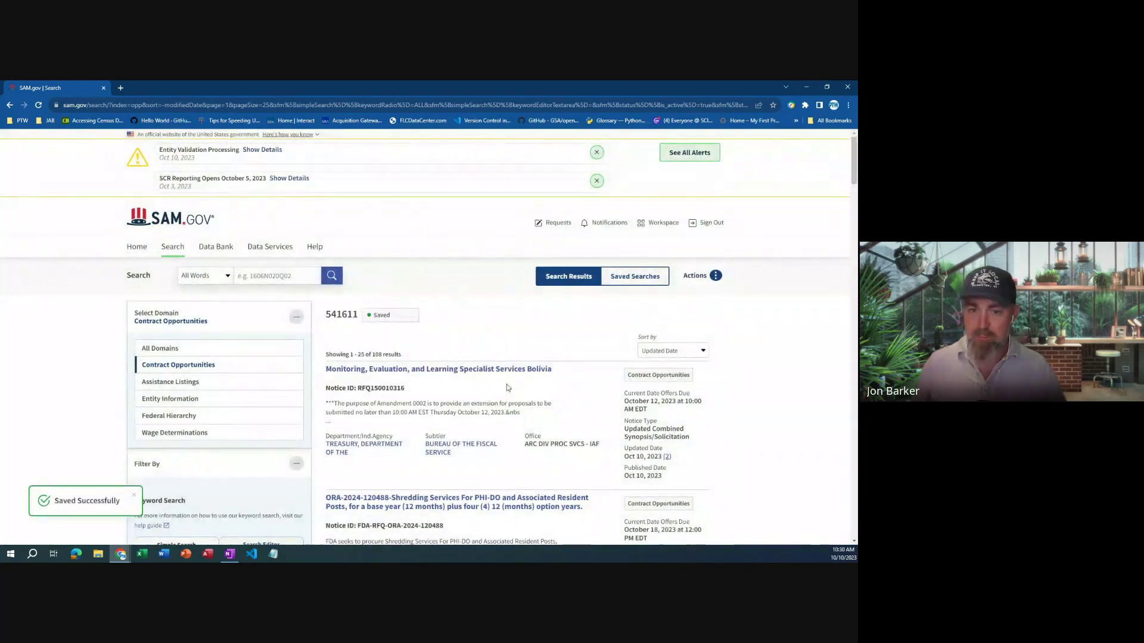
Look through the first page of opportunities in the saved search, down to the end of the list
scroll(549, 331, down, 2)
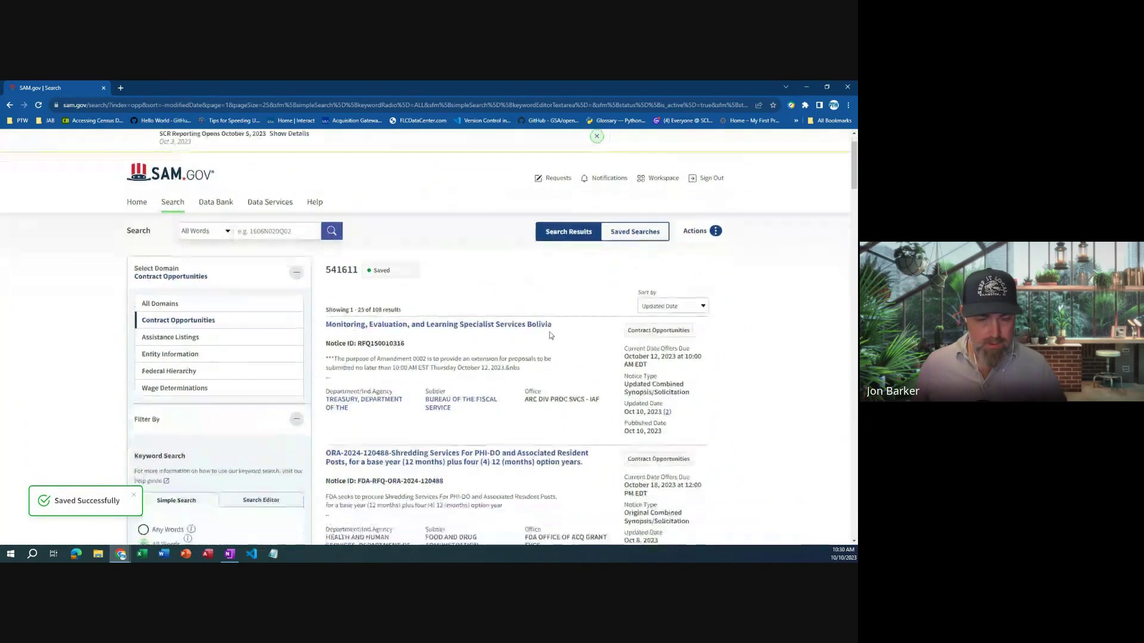
scroll(549, 335, down, 15)
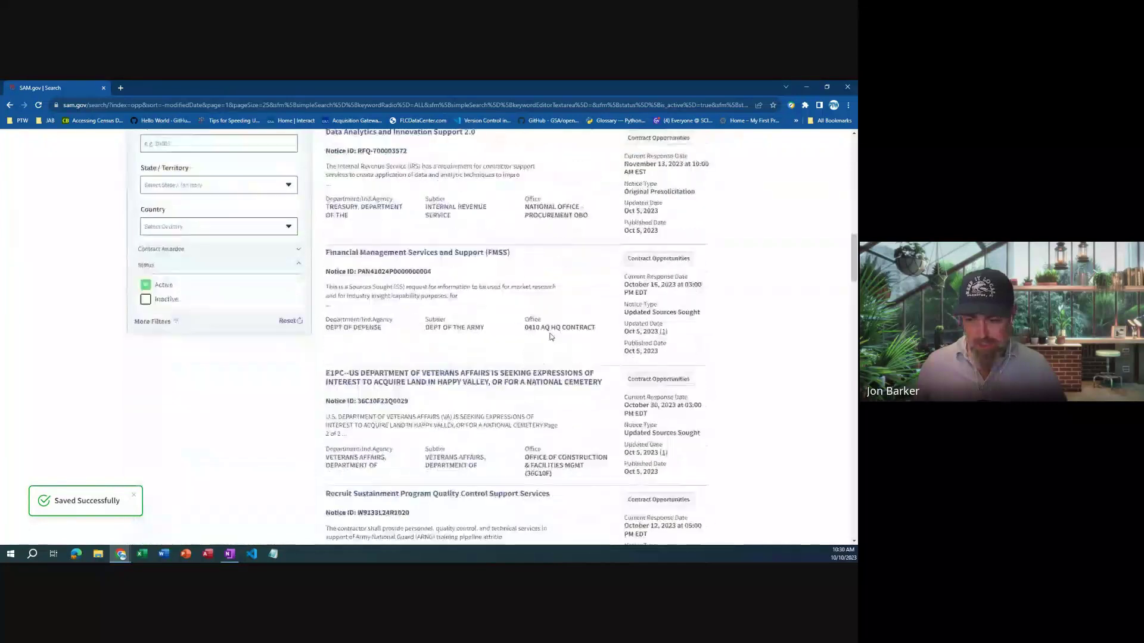
scroll(551, 339, down, 15)
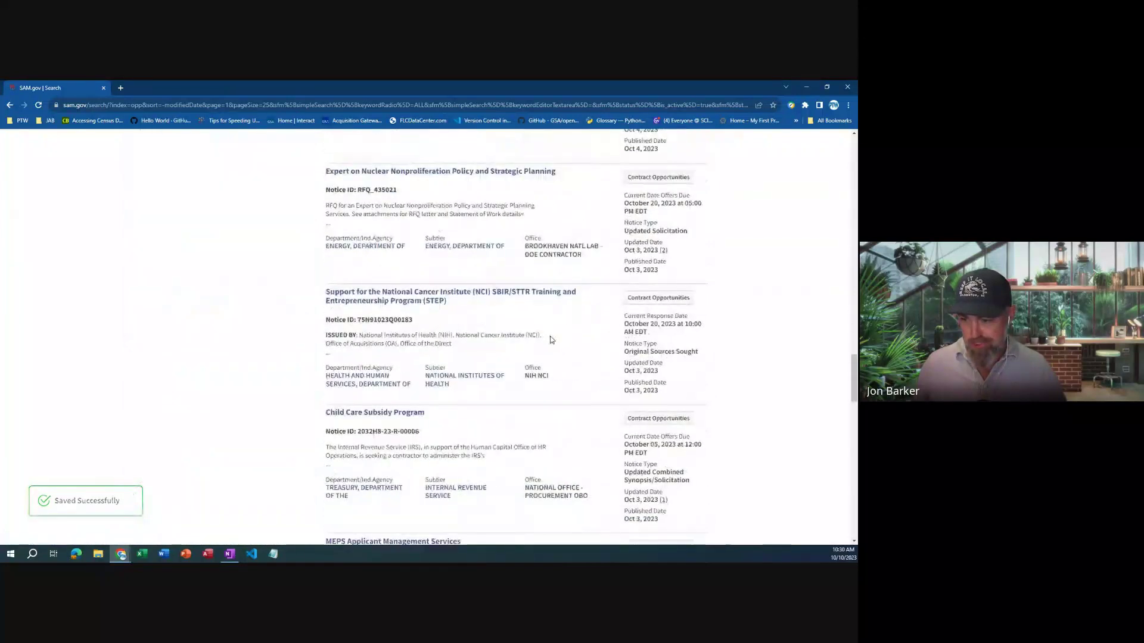
scroll(551, 342, down, 12)
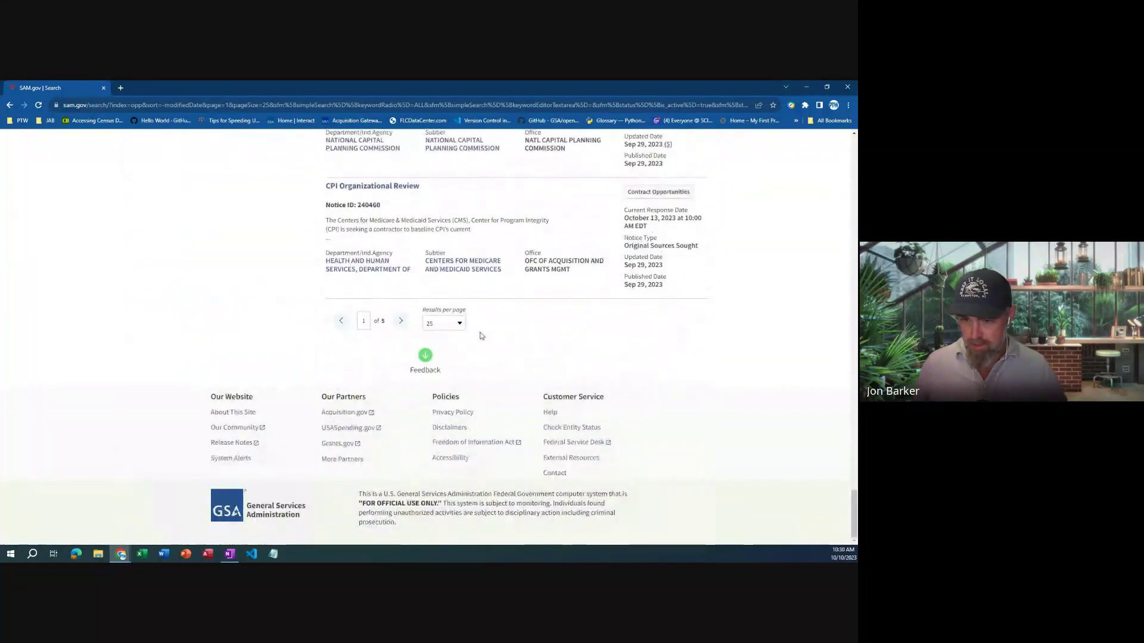
scroll(427, 357, up, 20)
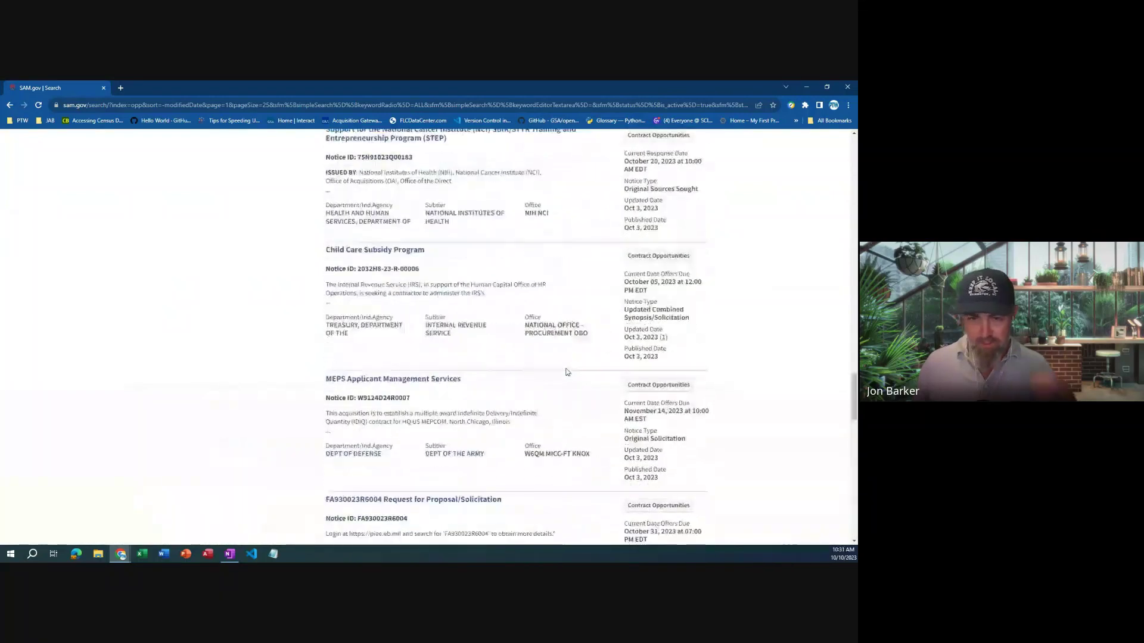
scroll(567, 374, up, 15)
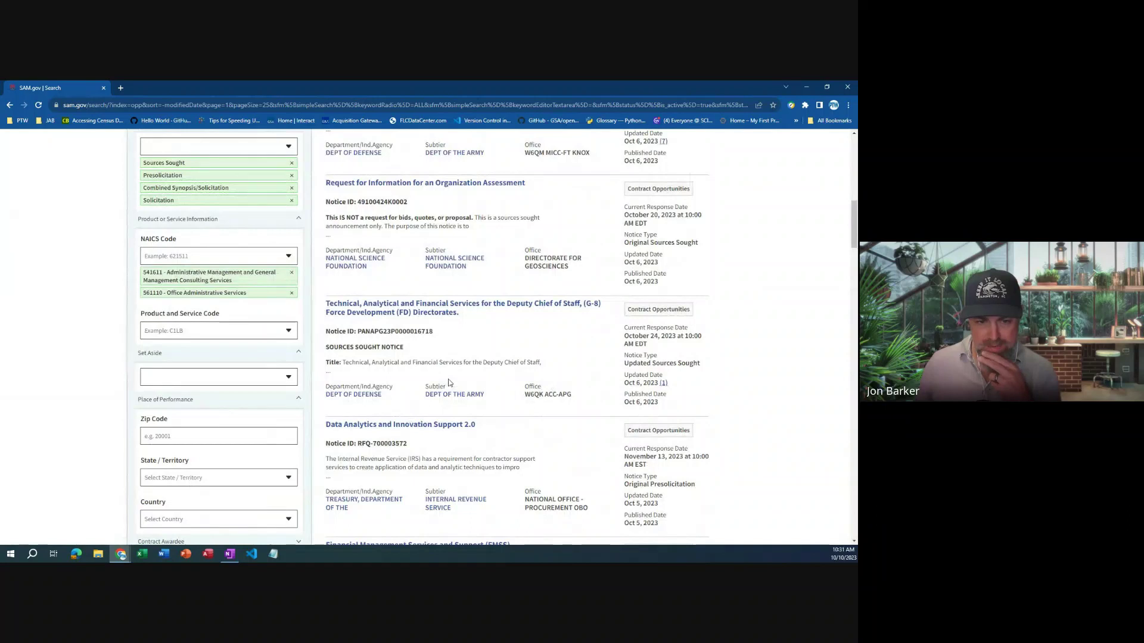
scroll(449, 383, down, 2)
scroll(450, 383, down, 2)
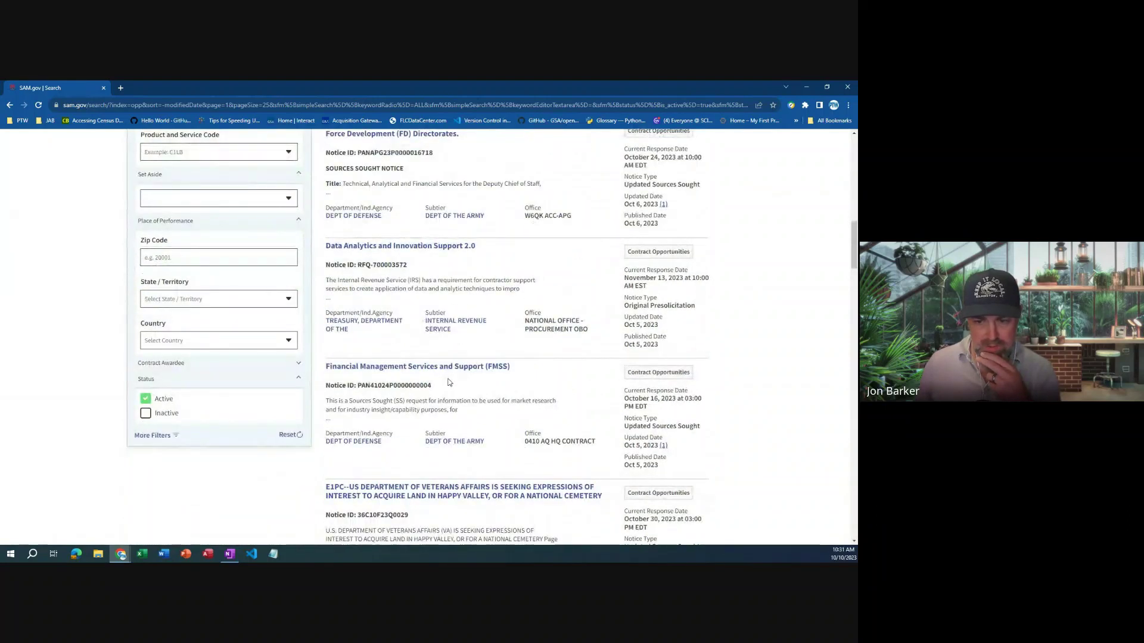
Open the account's Workspace and look over its entities, profile and notifications sections
scroll(449, 382, up, 15)
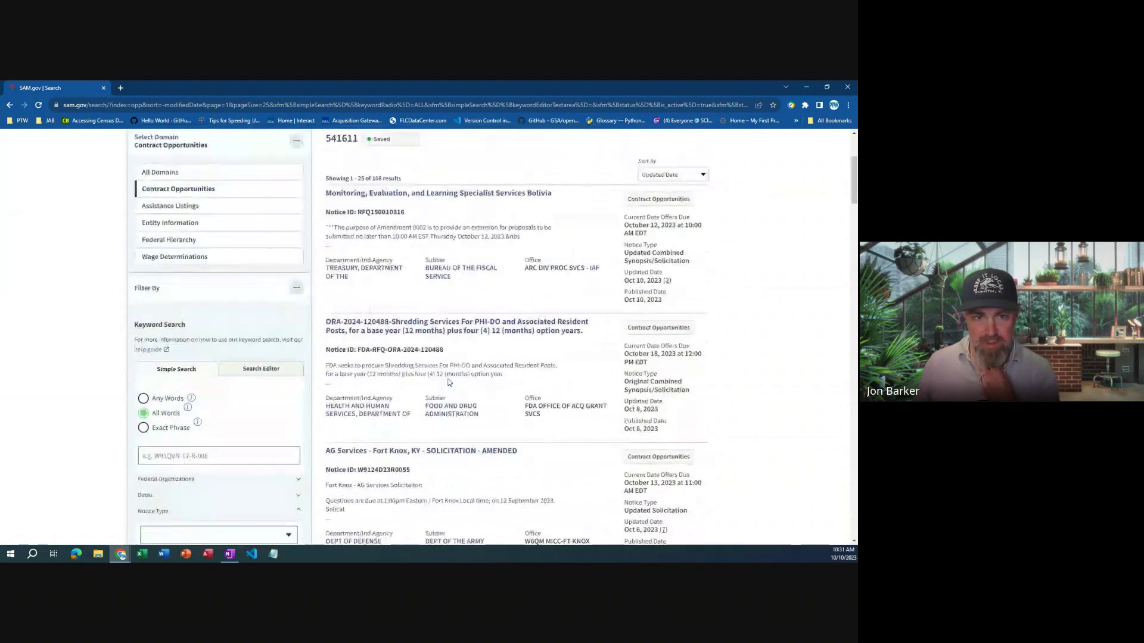
scroll(449, 383, up, 3)
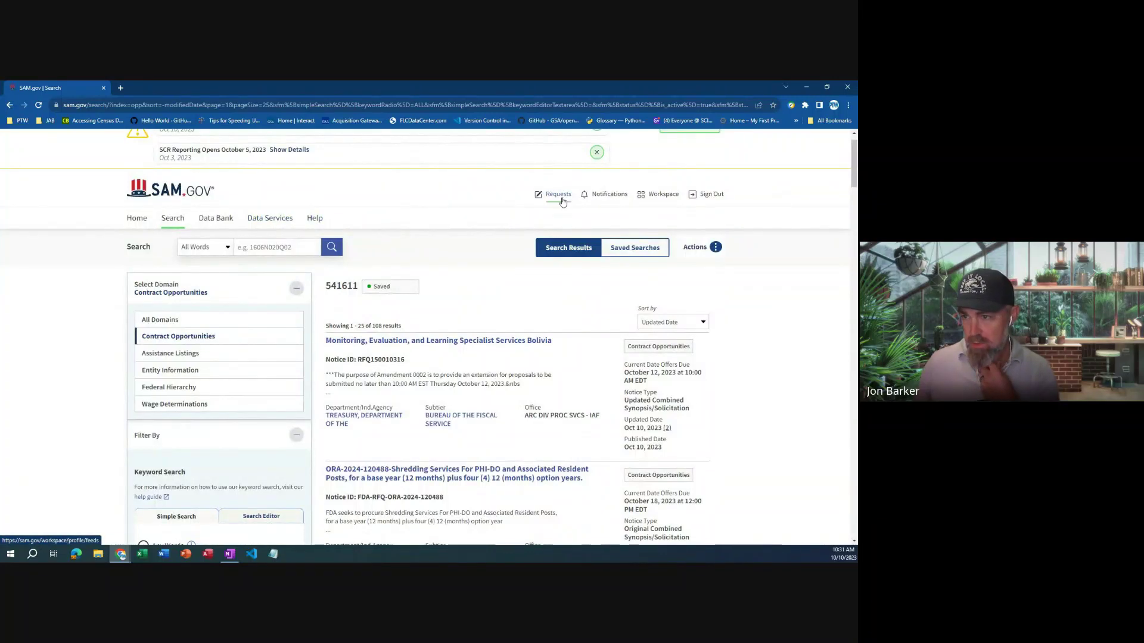
click(664, 195)
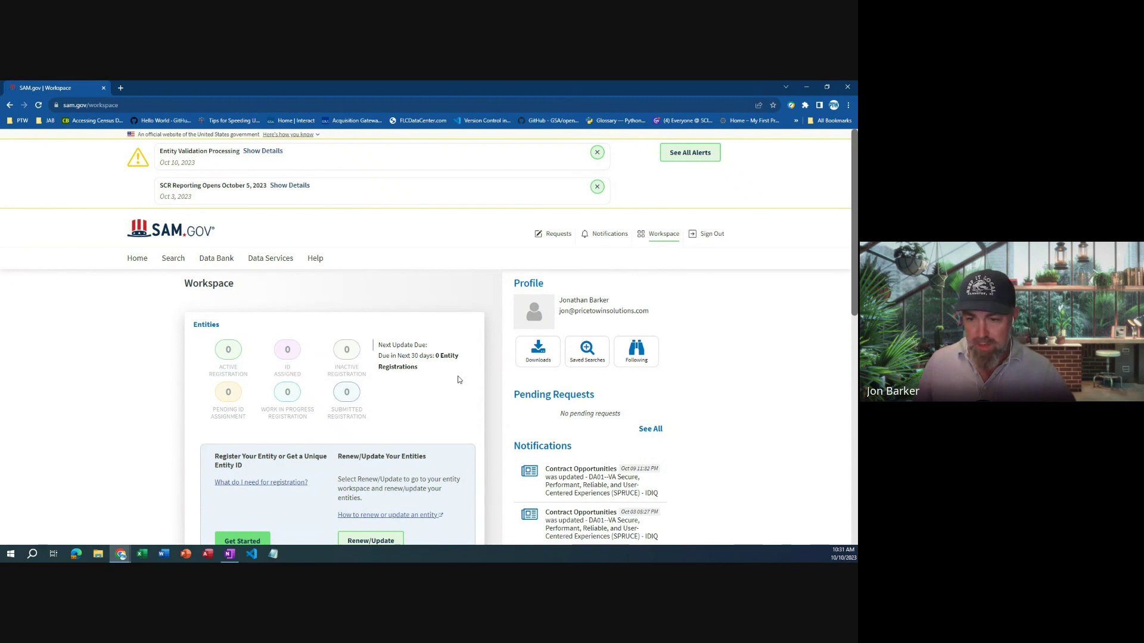
scroll(459, 379, down, 1)
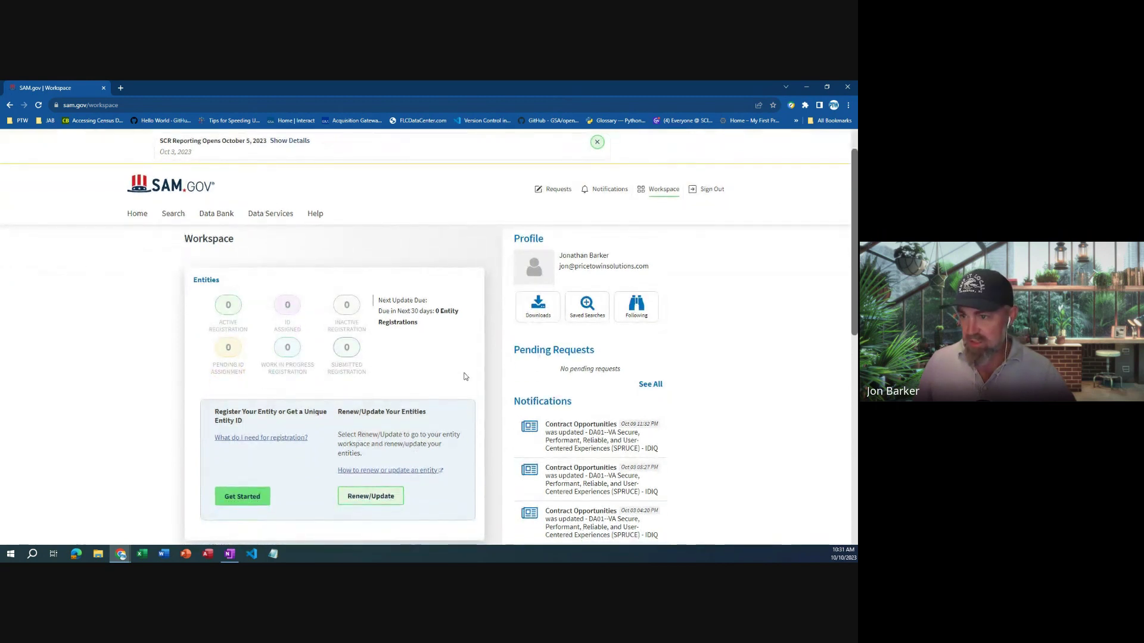
scroll(476, 379, down, 2)
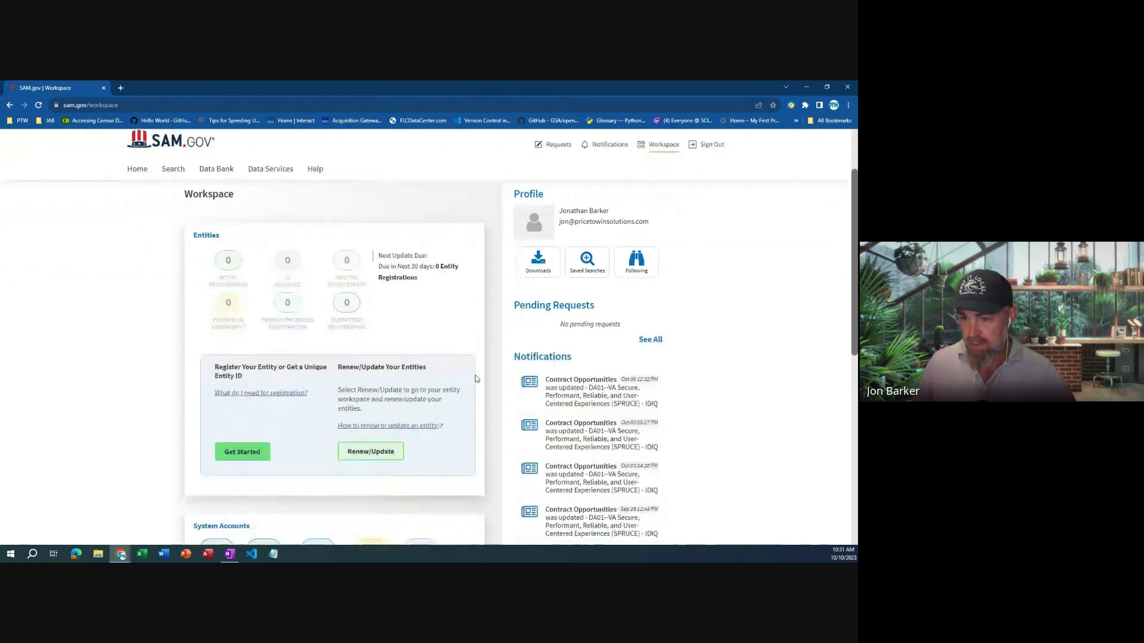
Look over the Workspace's system accounts and role request sections
scroll(475, 382, down, 4)
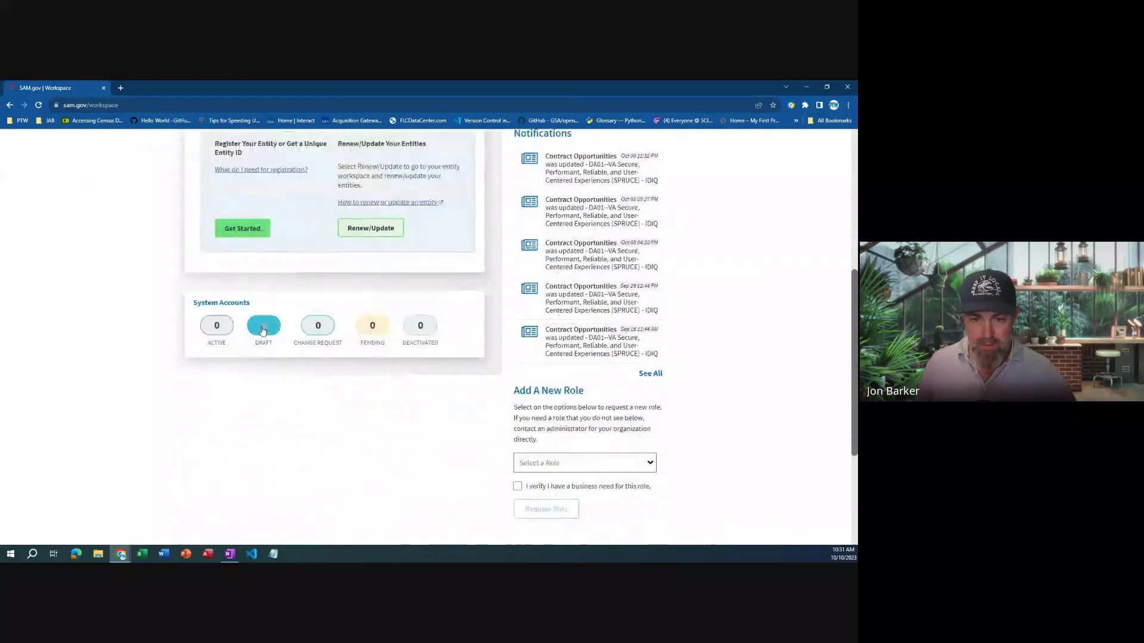
scroll(476, 394, up, 8)
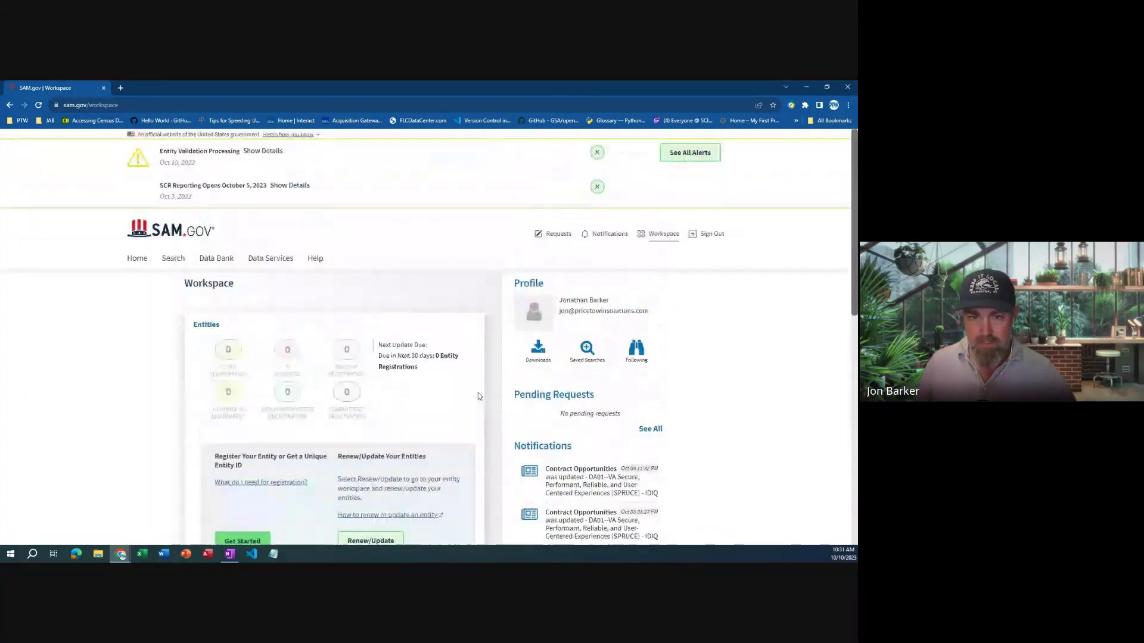
Leave the Workspace for the search page and open the list of saved searches
click(174, 258)
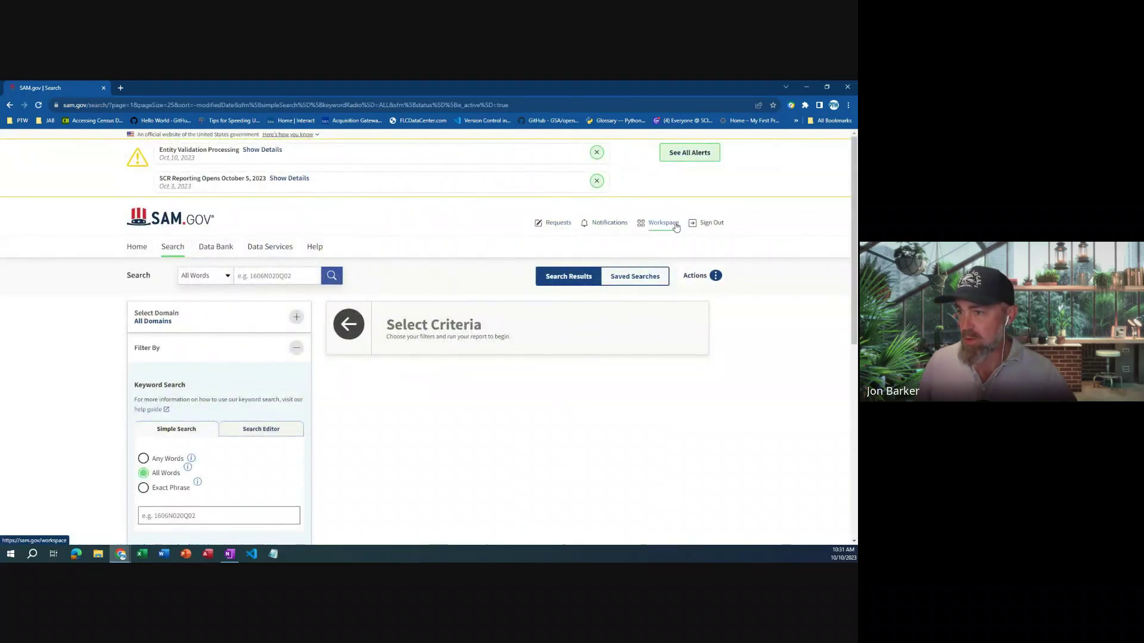
click(715, 277)
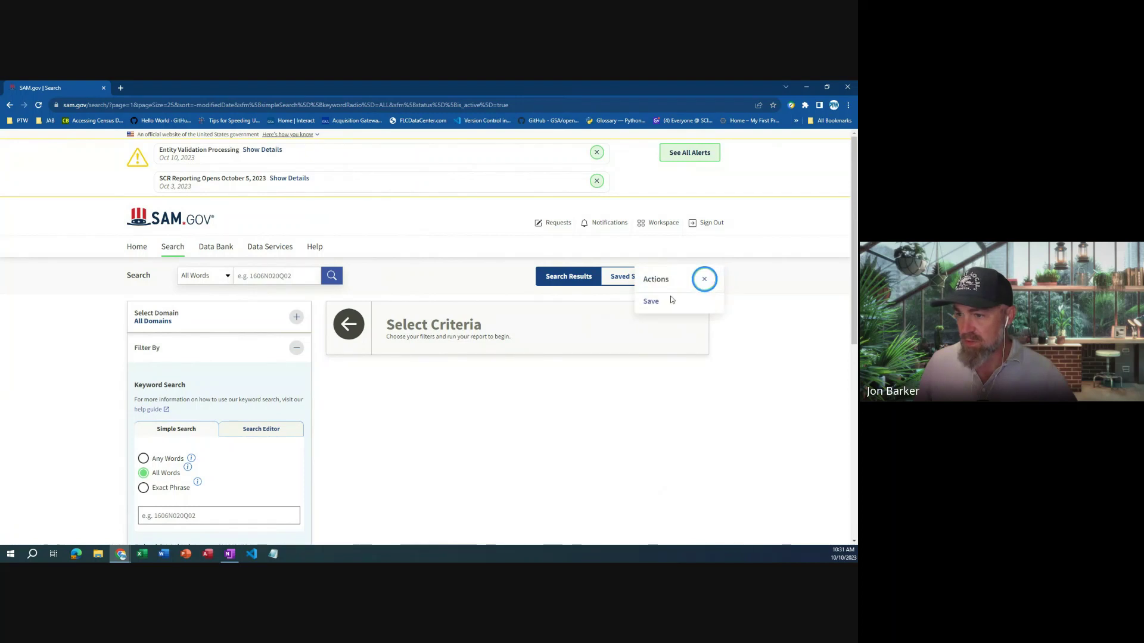
scroll(358, 289, down, 6)
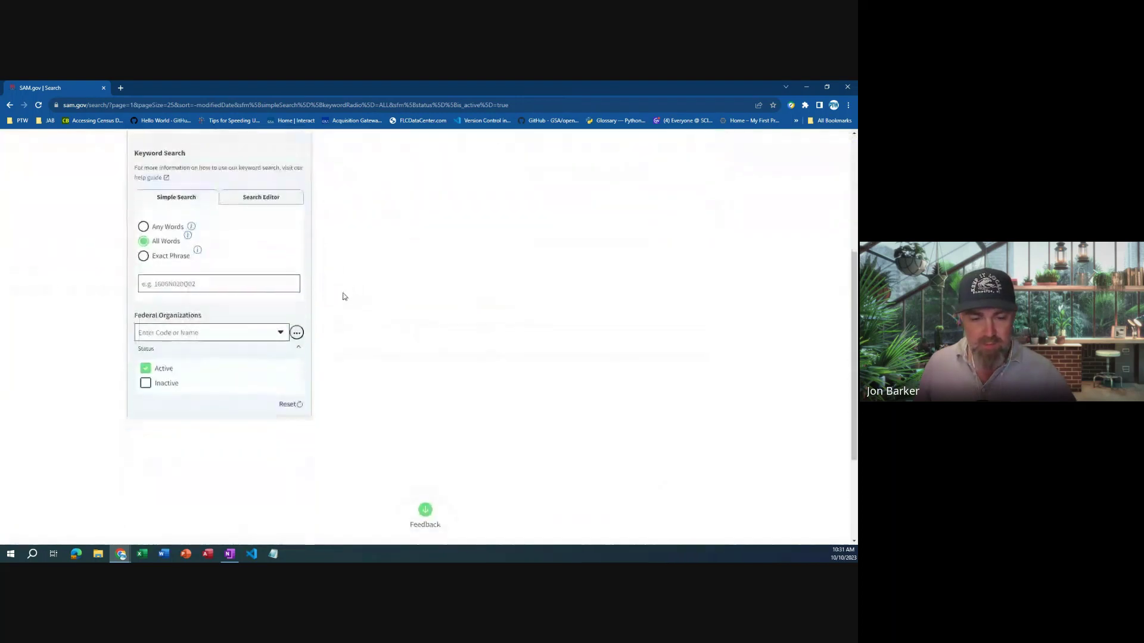
scroll(341, 296, up, 5)
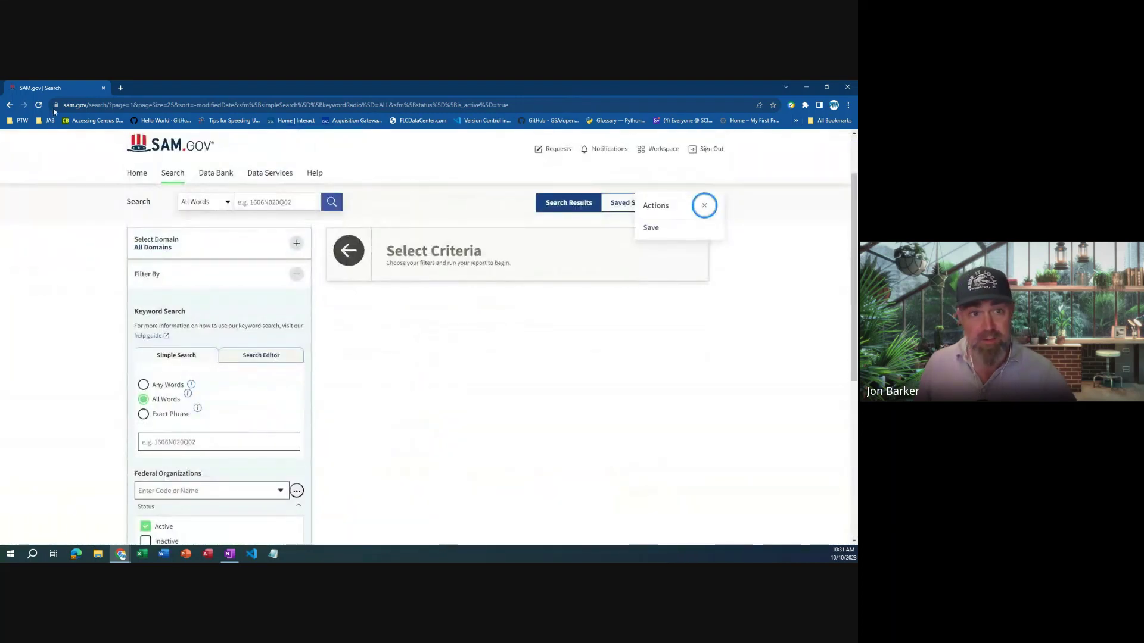
click(11, 109)
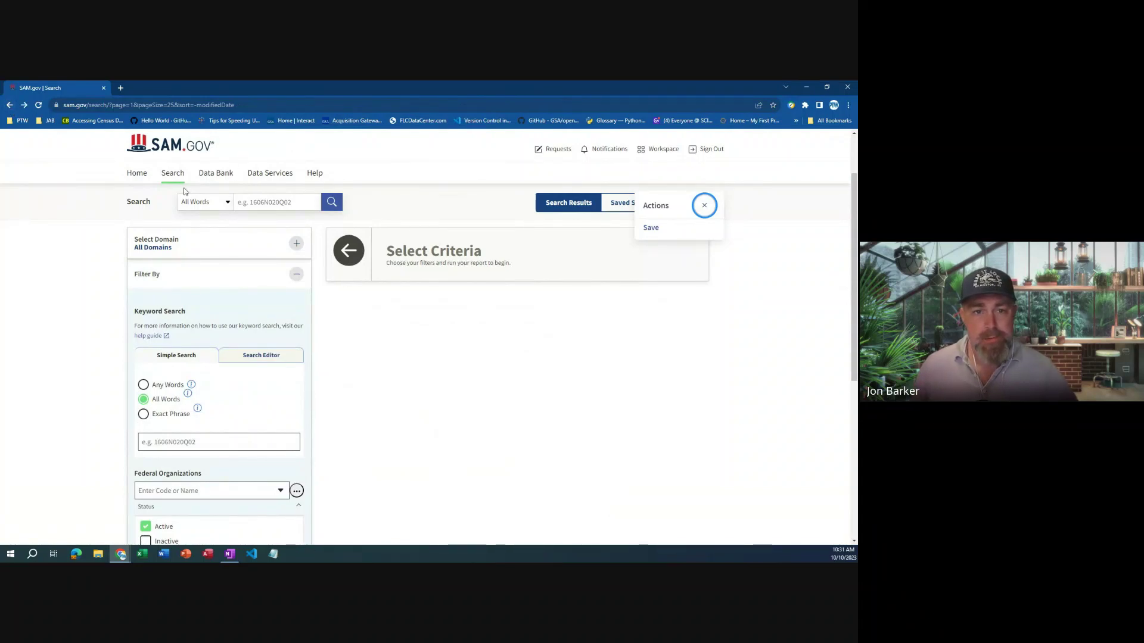
scroll(182, 179, up, 2)
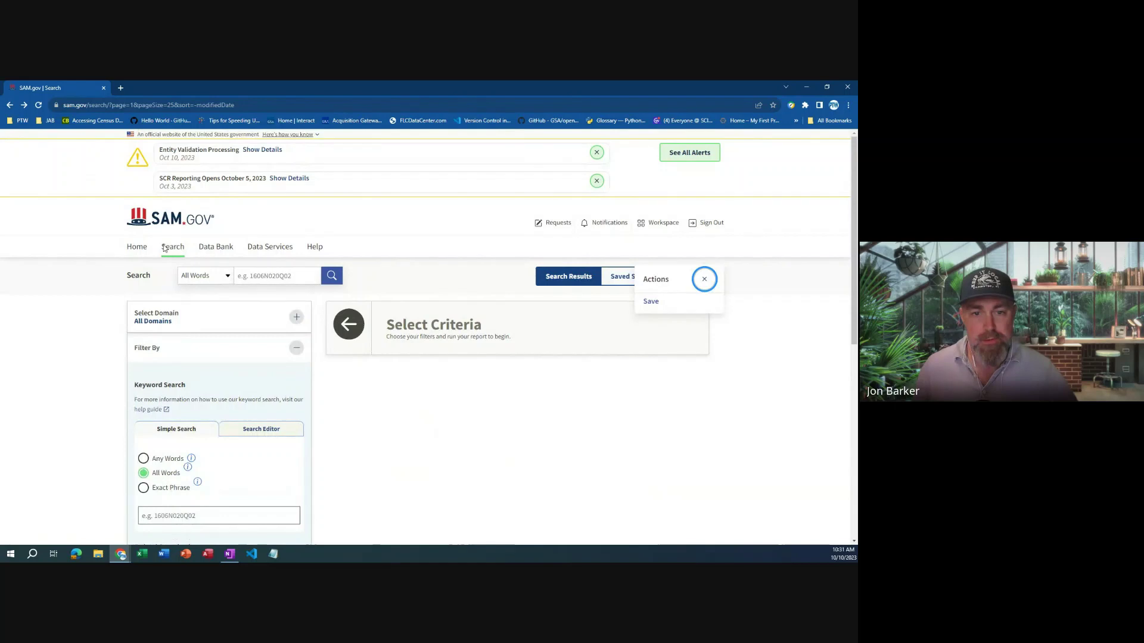
click(635, 276)
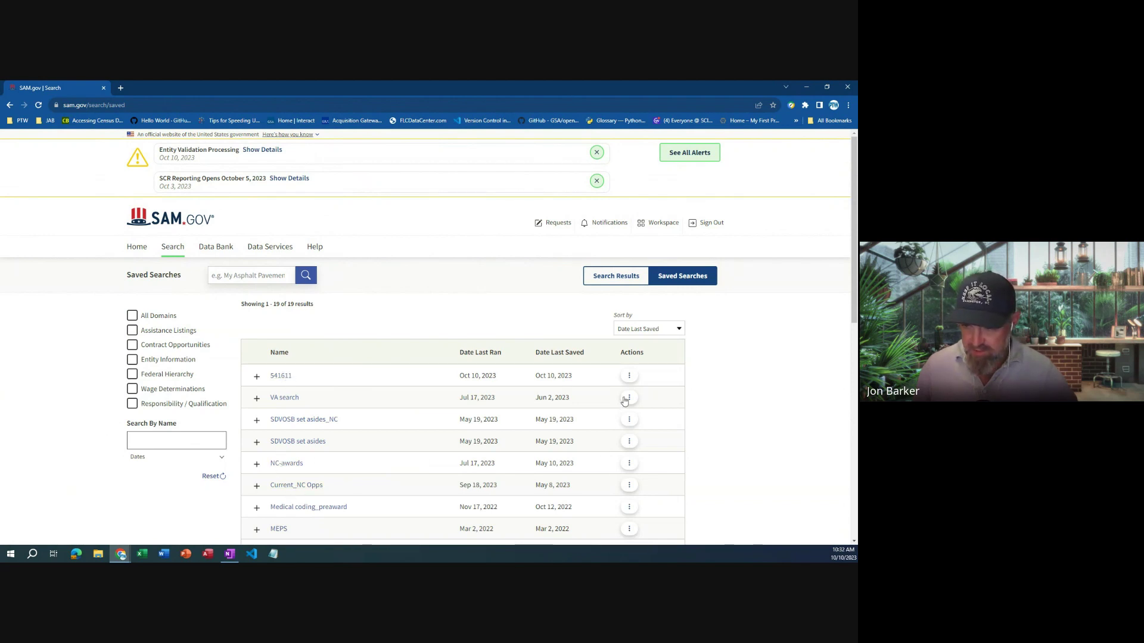
Turn on notifications for the 541611 saved search and check its notification option
click(634, 381)
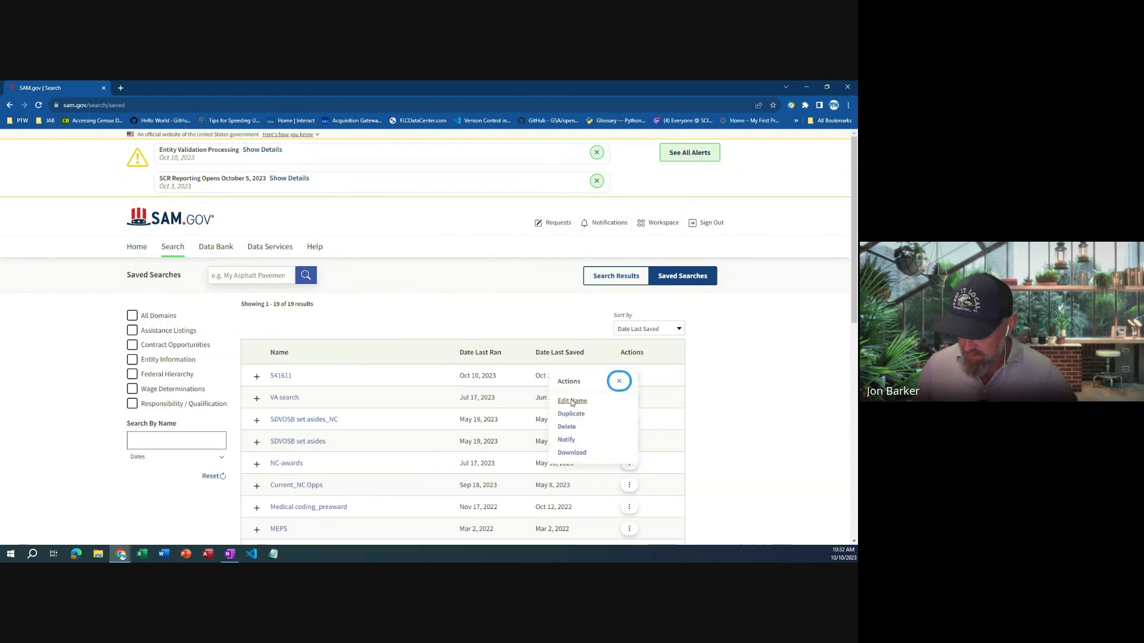
click(567, 441)
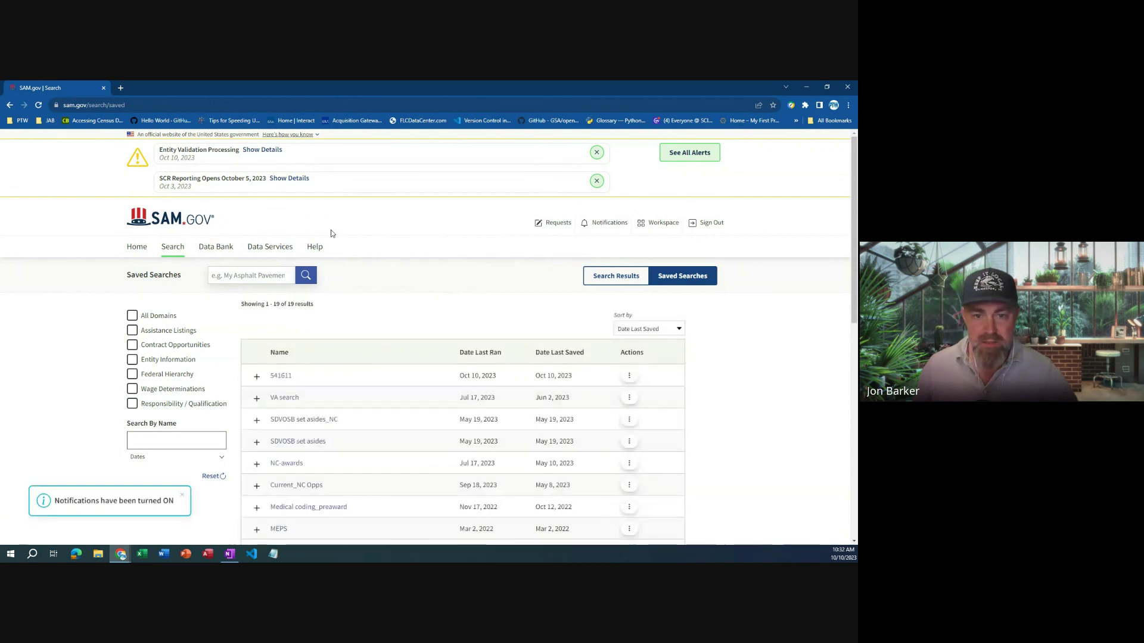
click(630, 376)
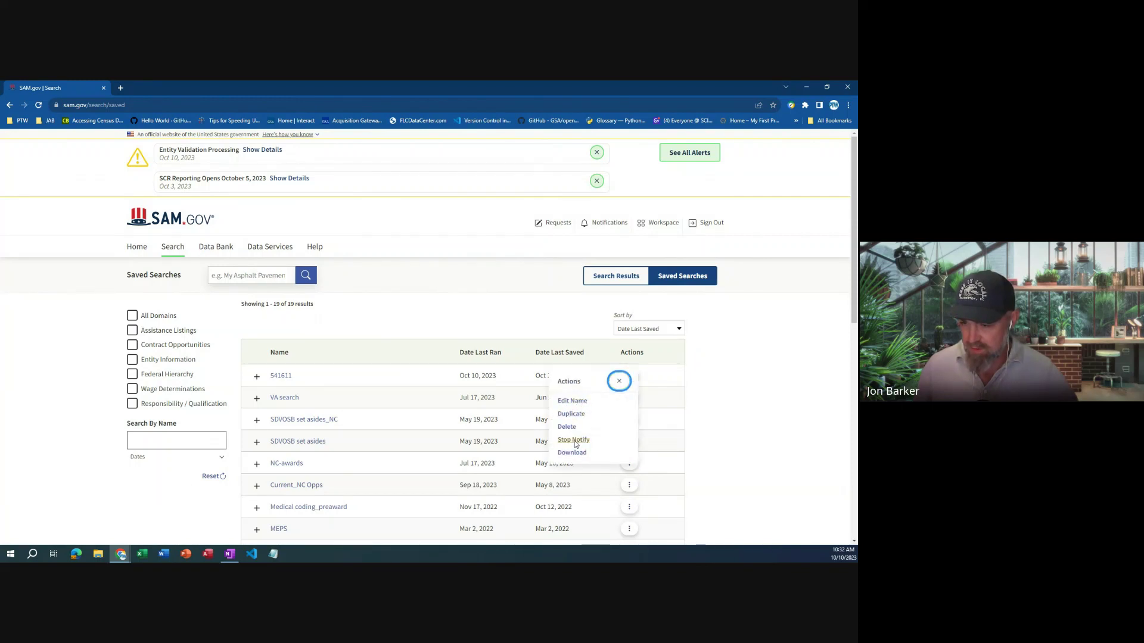
click(748, 383)
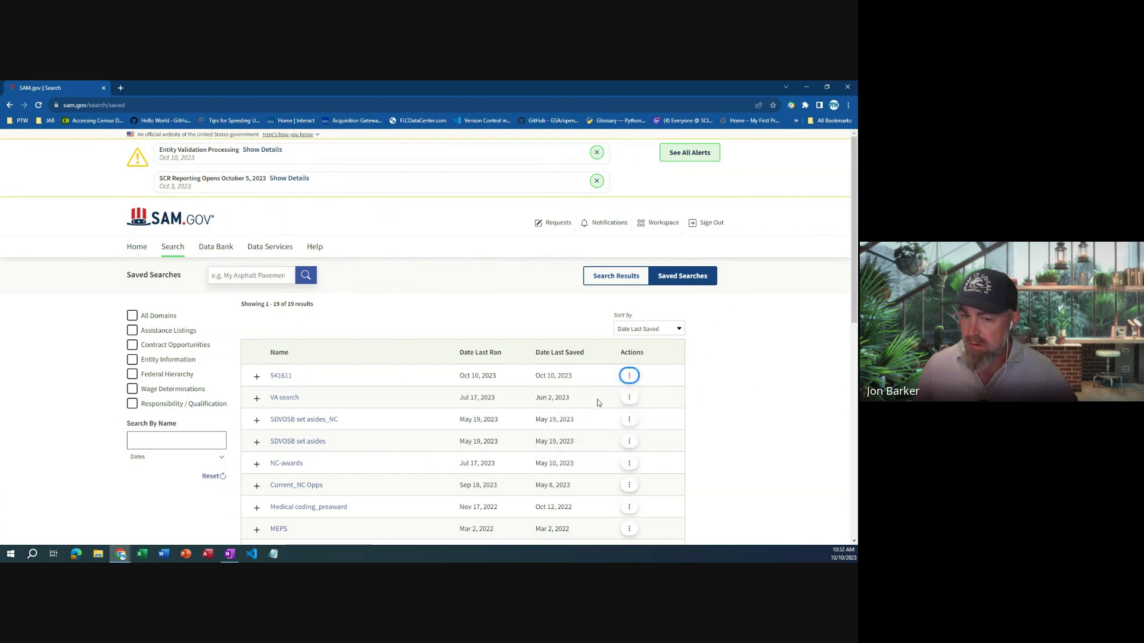
Compare the actions available for the saved searches VA search, Current_NC Opps and 541611
click(629, 398)
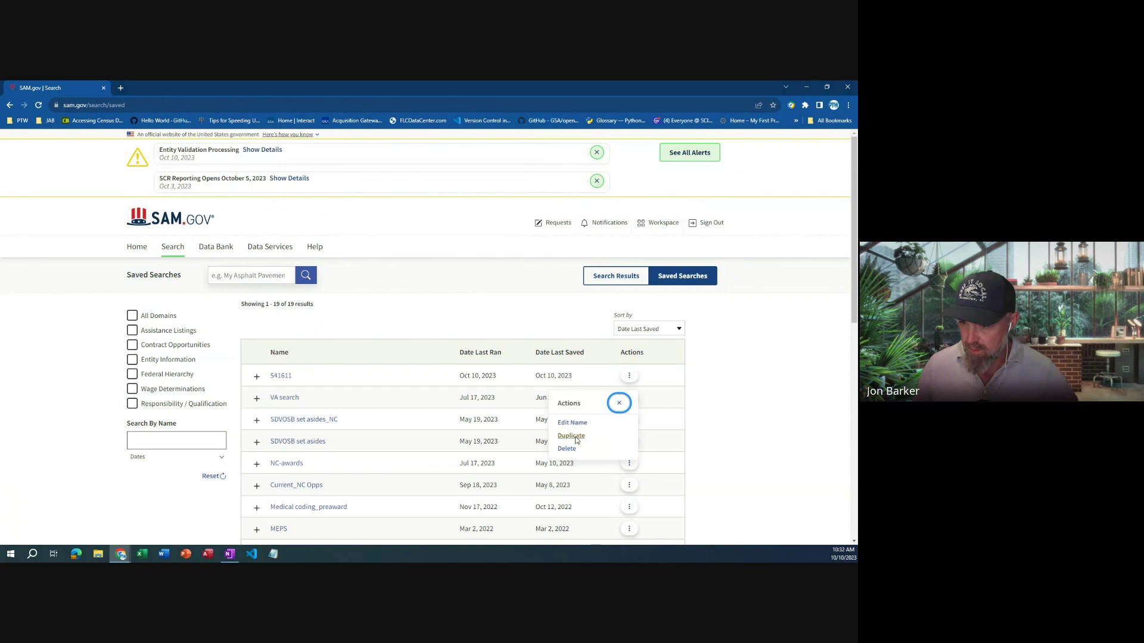
click(619, 403)
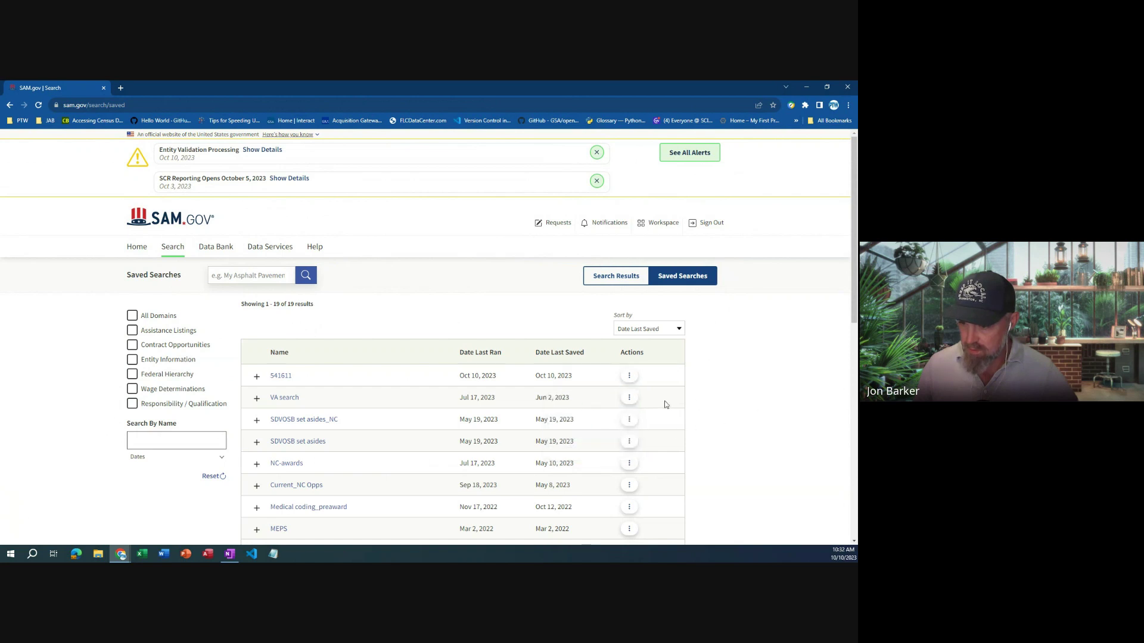
click(631, 486)
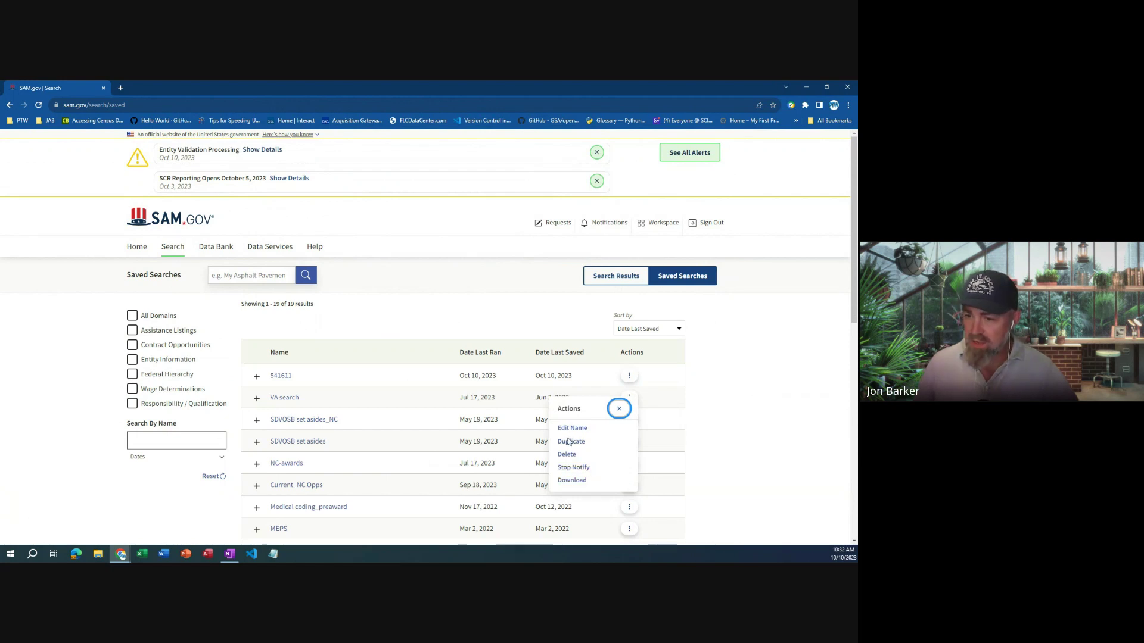
key(Escape)
click(634, 382)
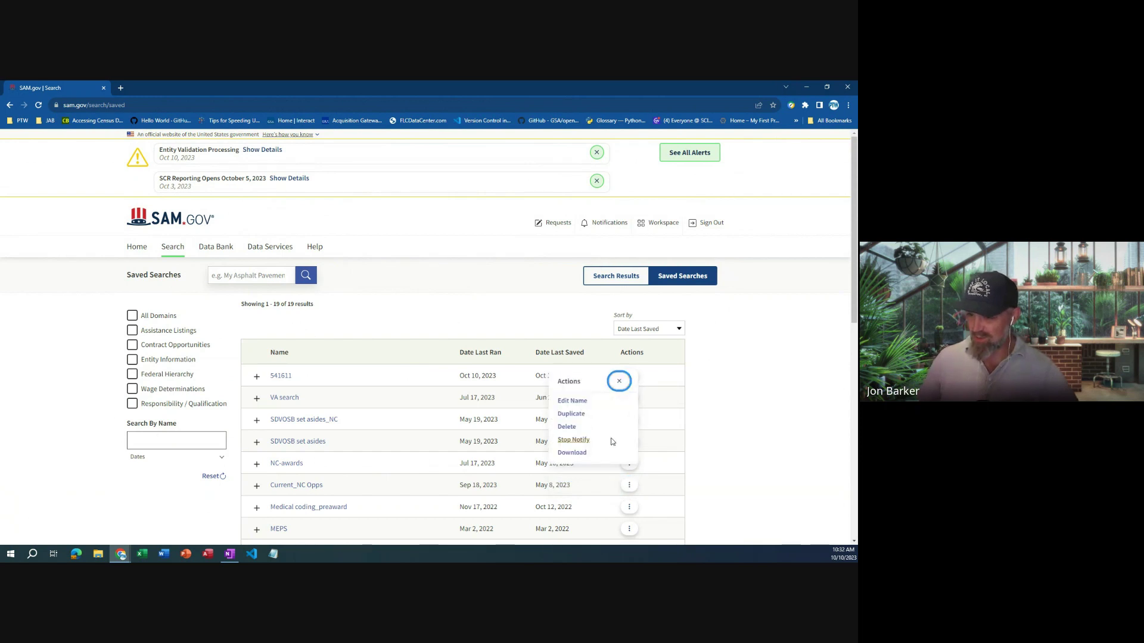
click(619, 380)
Open the saved search Current_NC Opps
click(289, 487)
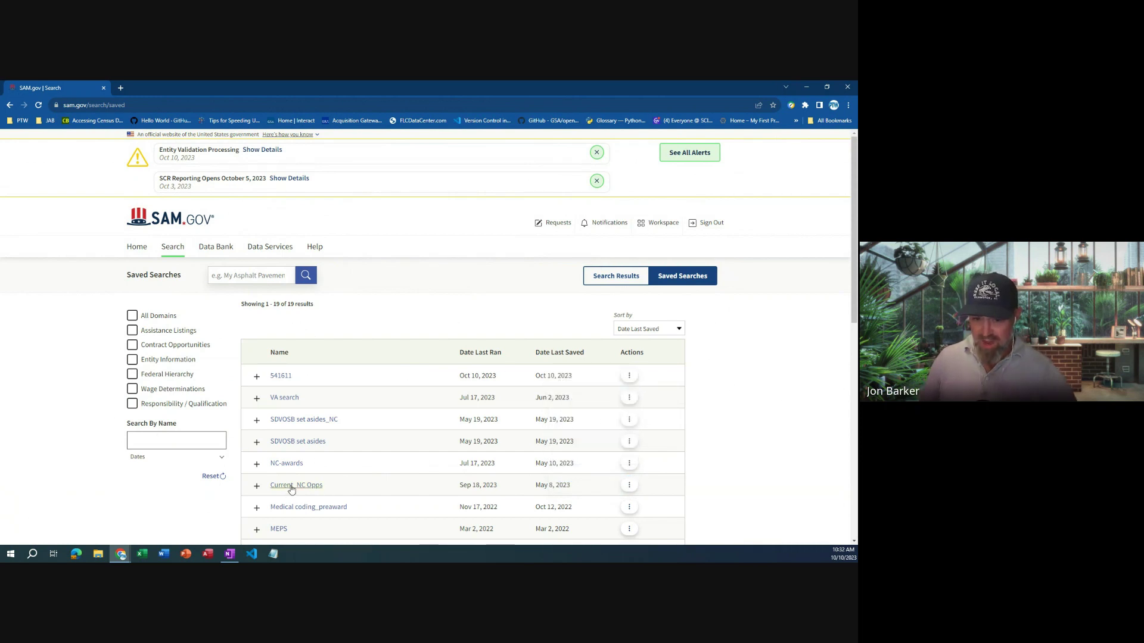